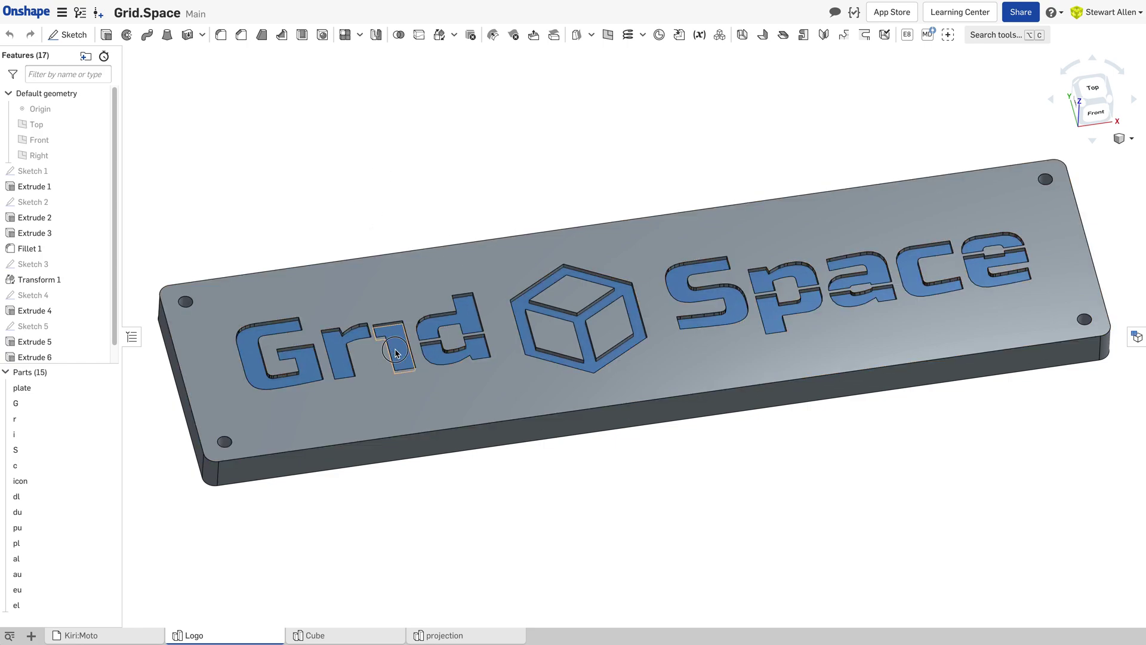
Step: Select all 15 Logo parts in the Parts list, from G and plate through el
click(31, 403)
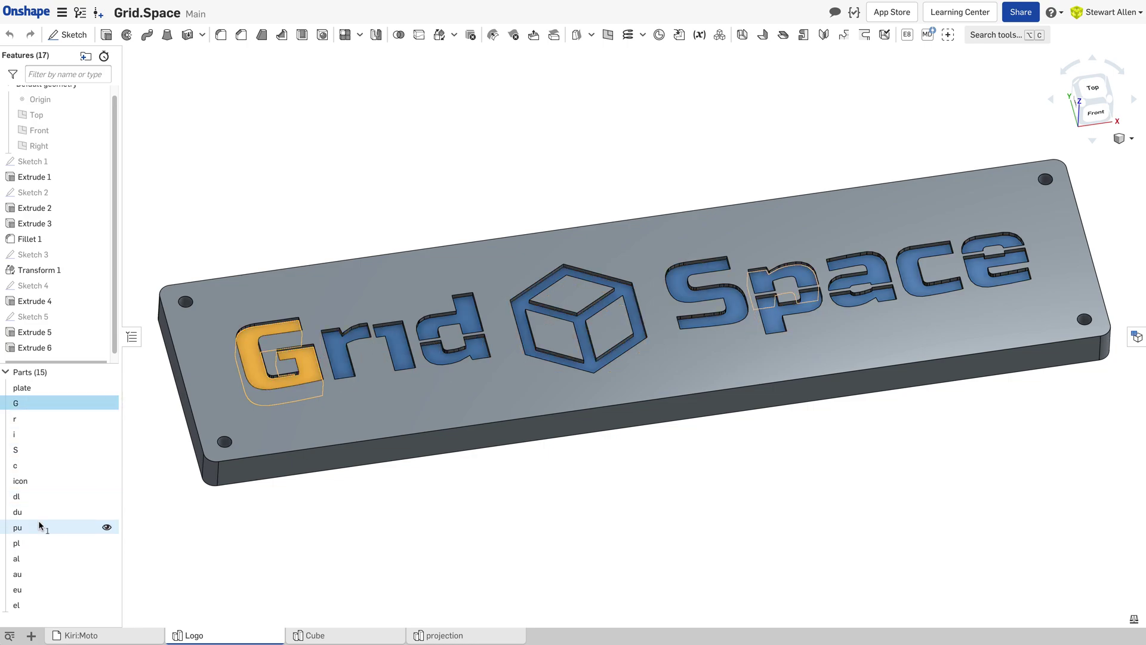
click(36, 388)
shift+click(56, 605)
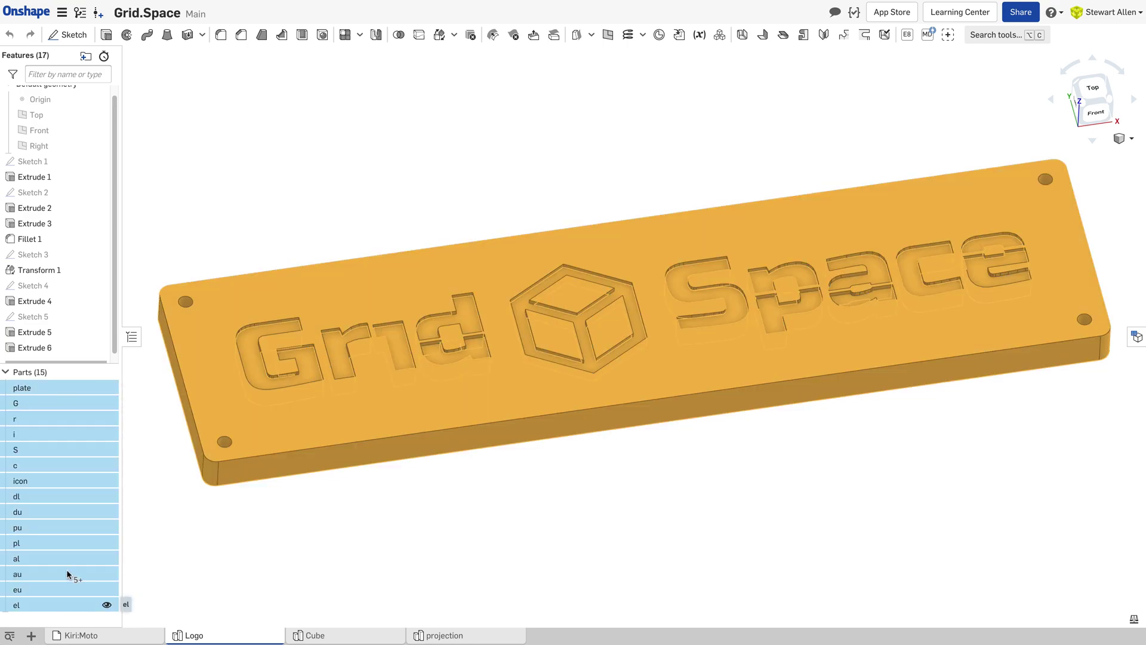
Step: Export the selected parts as individual fine-resolution binary STL files in millimetres
right_click(77, 480)
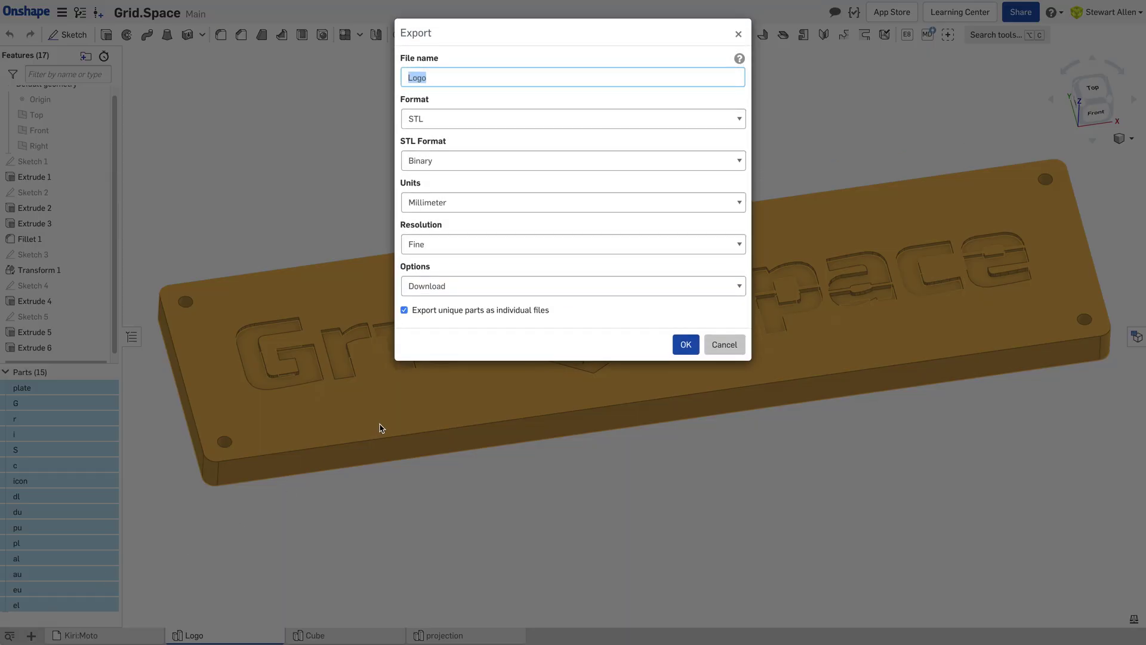
double_click(448, 310)
click(686, 344)
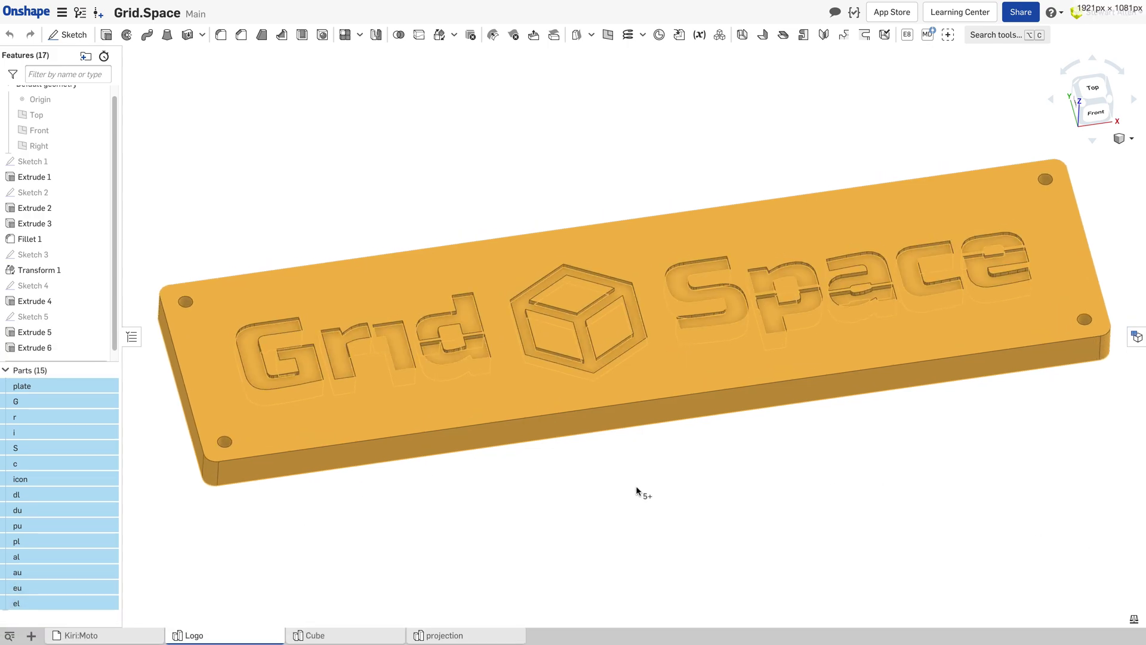
Step: Unzip Logo.zip in Finder and select all 15 STL files, plate.stl onward
click(642, 440)
key(super+Tab)
key(super+Tab)
key(super+Tab)
key(super+shift+Tab)
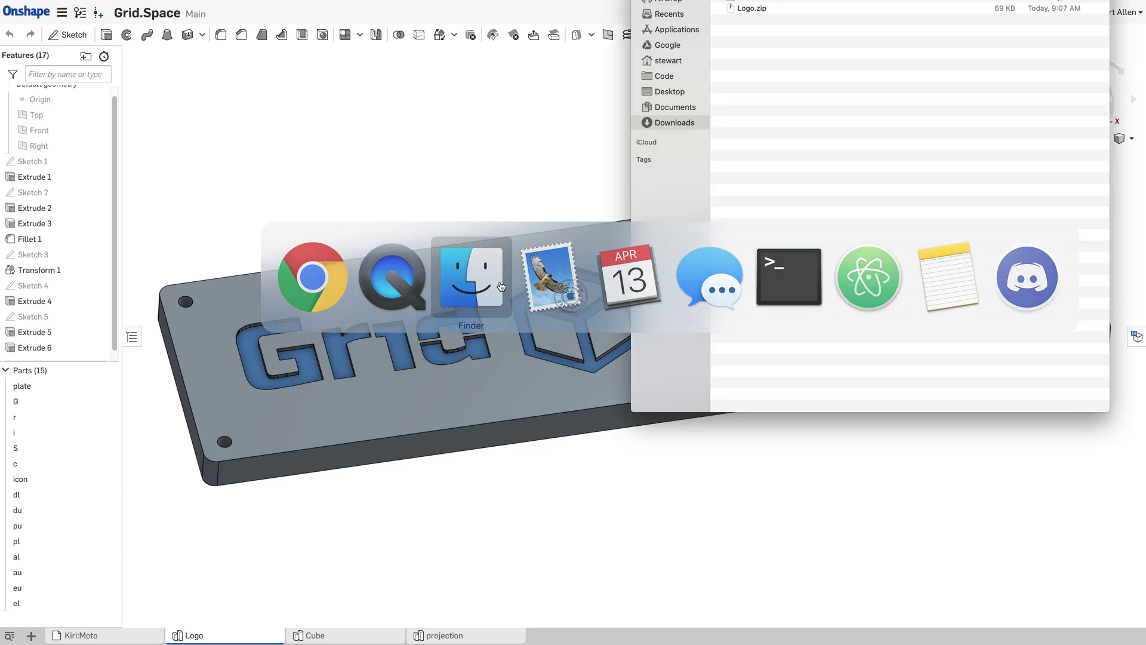
double_click(752, 9)
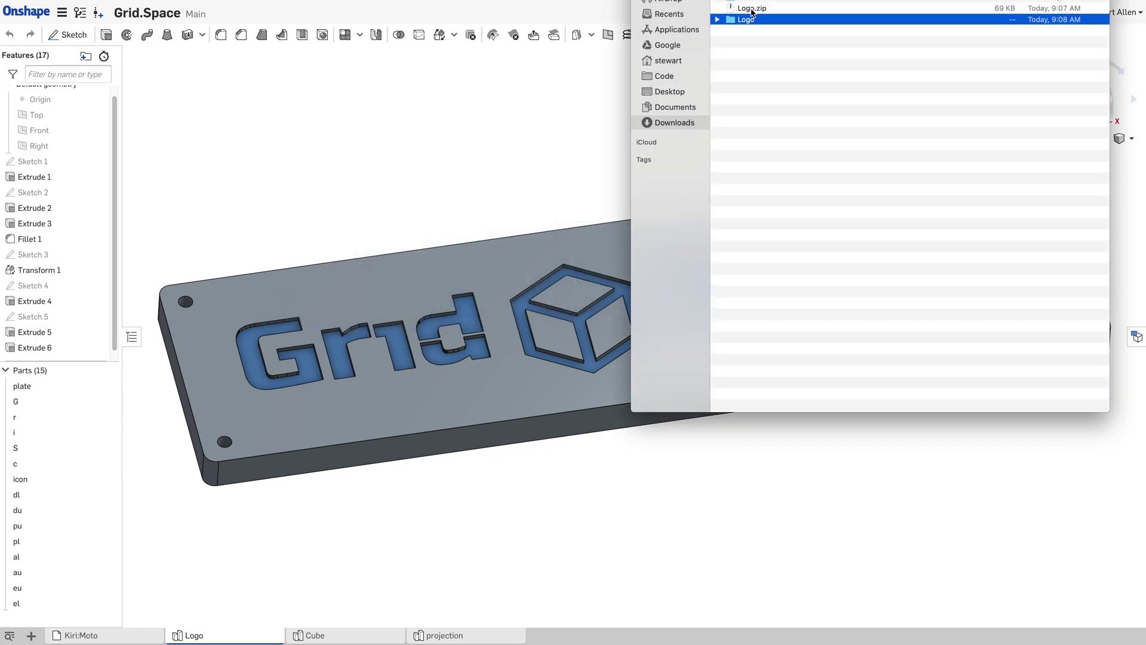
click(719, 20)
click(757, 31)
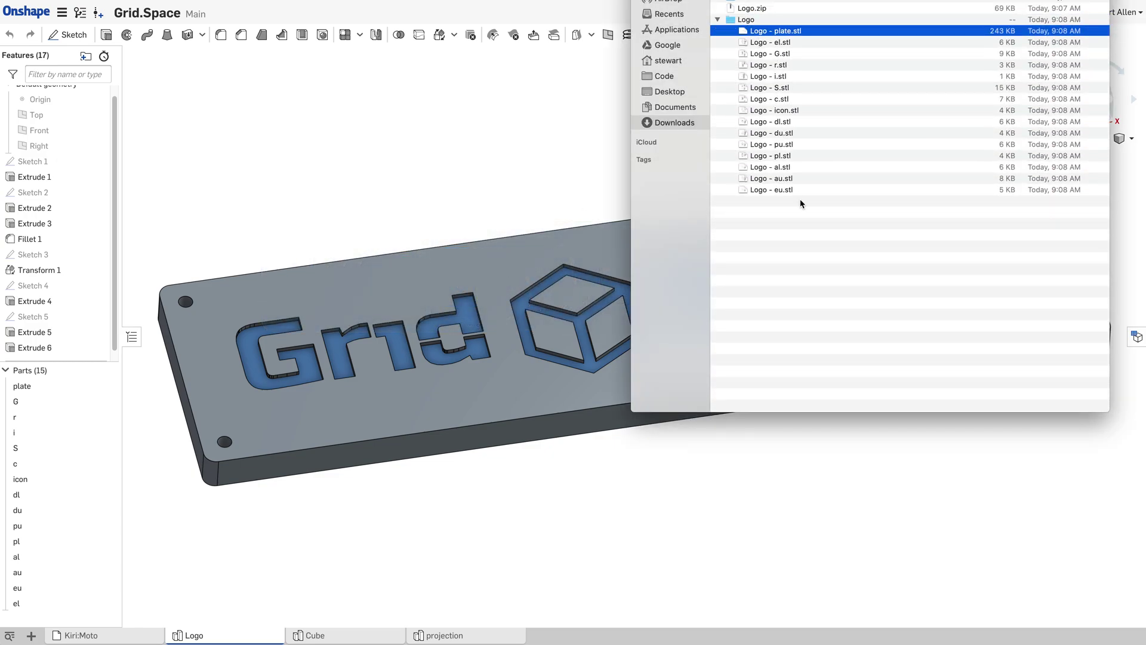
shift+click(805, 191)
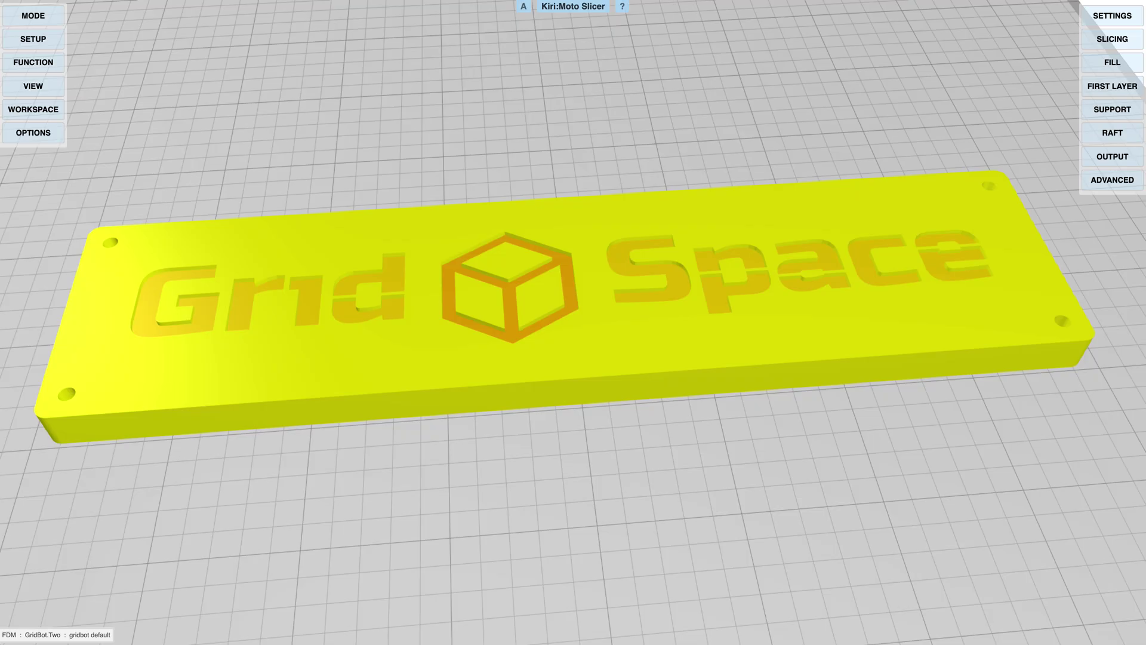
Step: Delete the old logo plate in Kiri:Moto and drop the 15 STL files onto the bed
click(362, 189)
key(Delete)
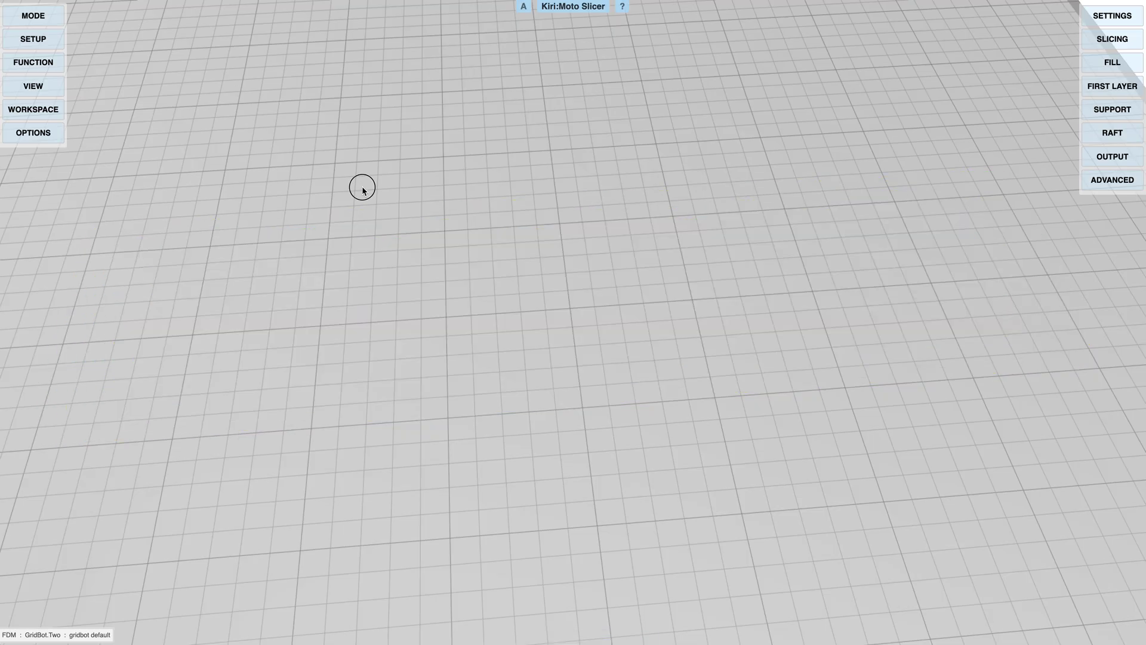
key(super+Tab)
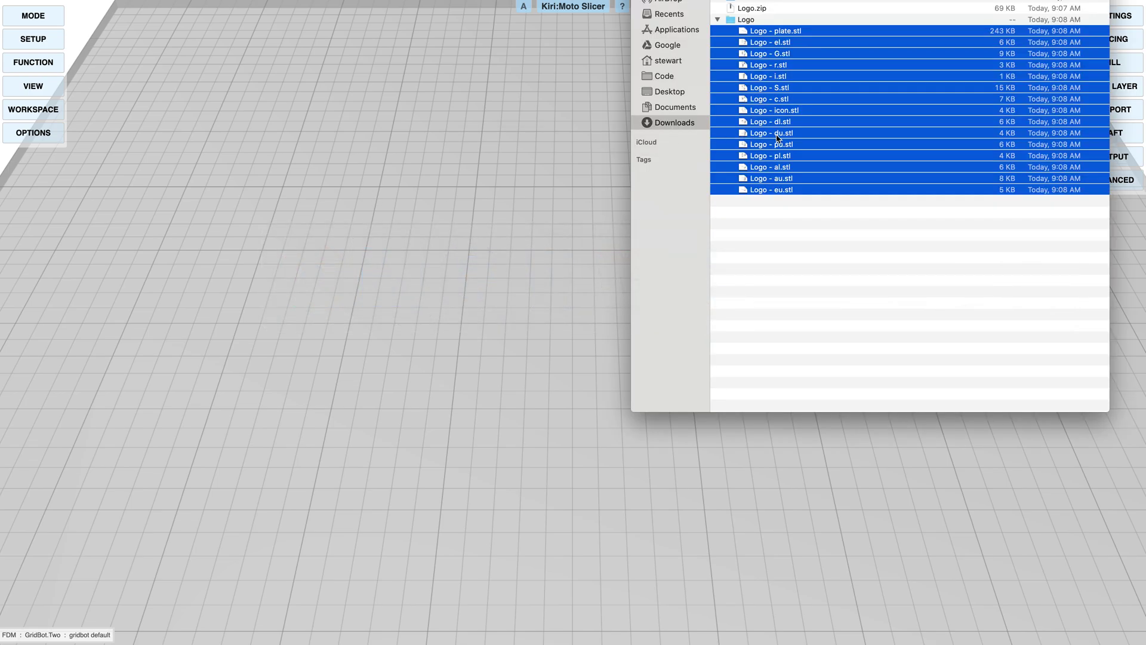
drag(782, 108, 413, 216)
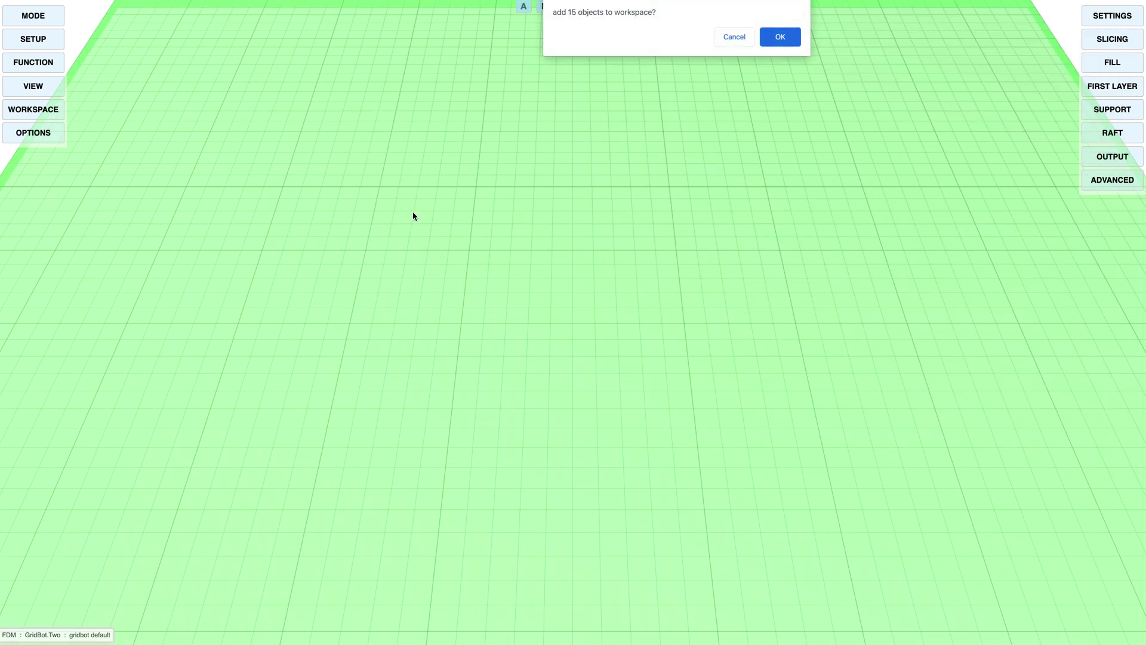
Step: Add the 15 objects grouped as one plate, then check the plate, cube and S pieces individually
click(780, 37)
click(768, 38)
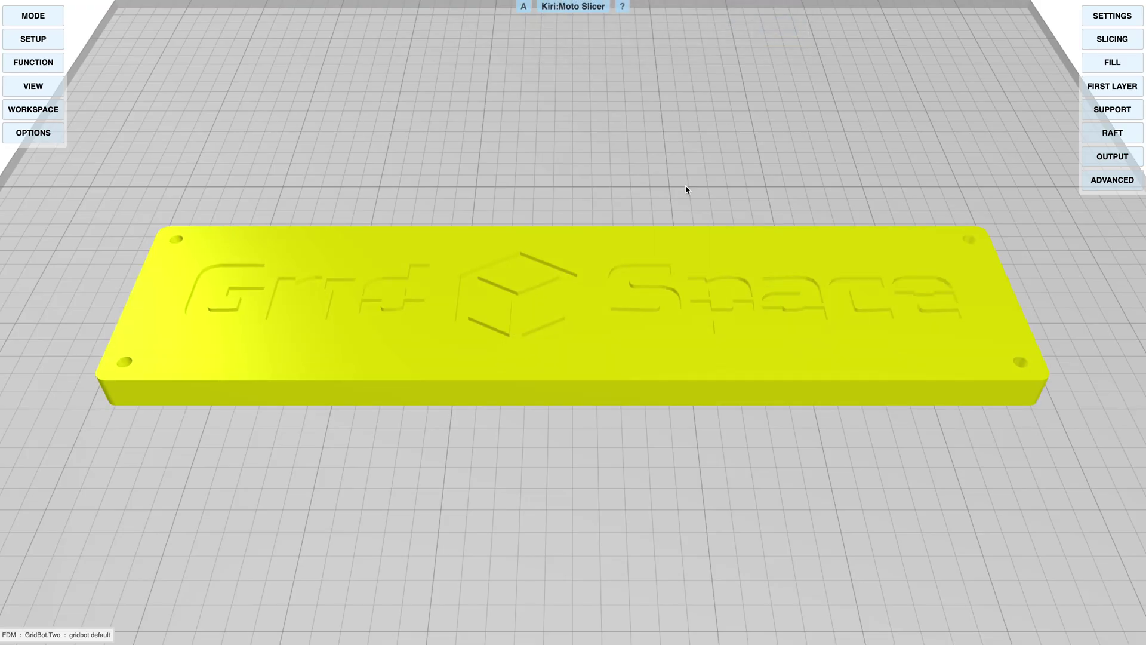
click(539, 345)
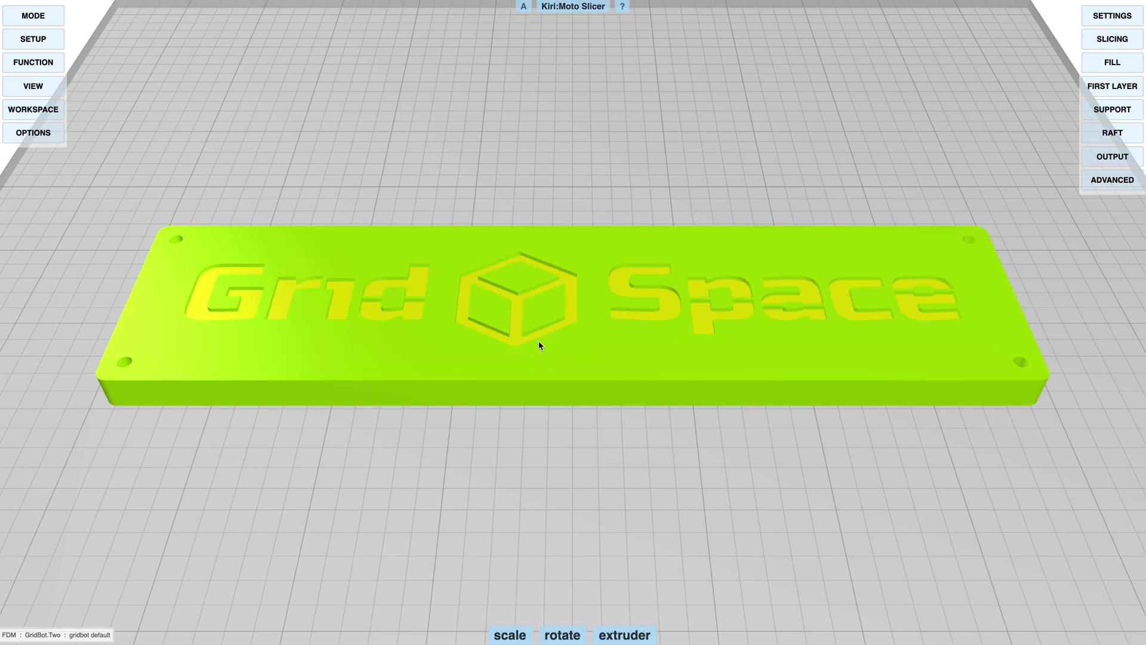
click(571, 310)
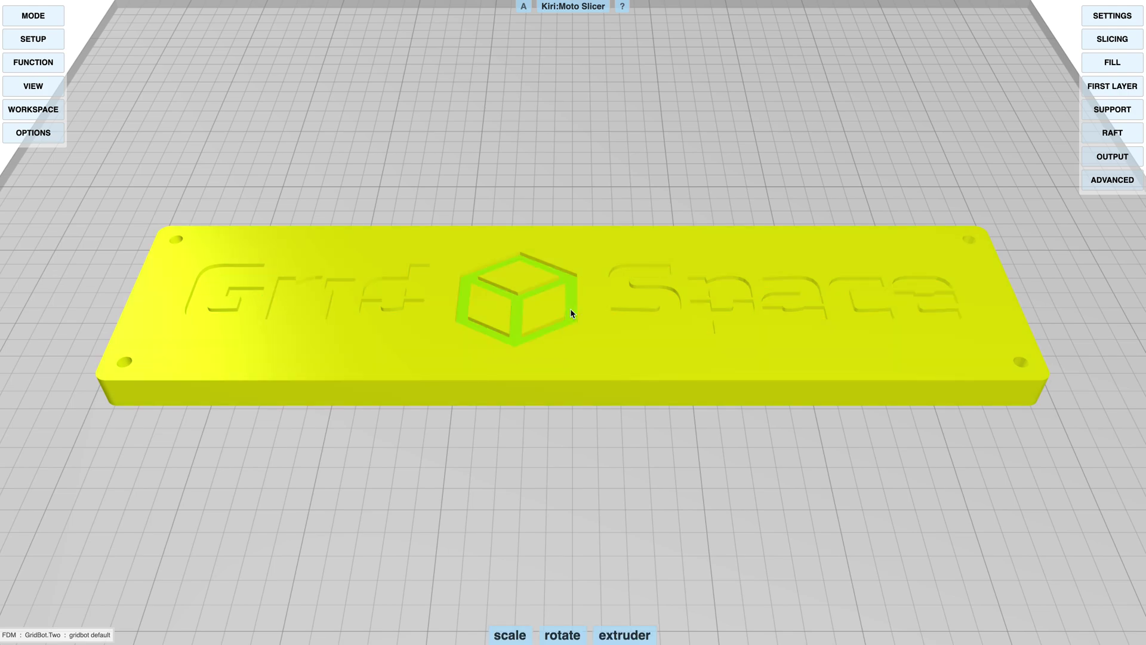
click(624, 289)
click(613, 426)
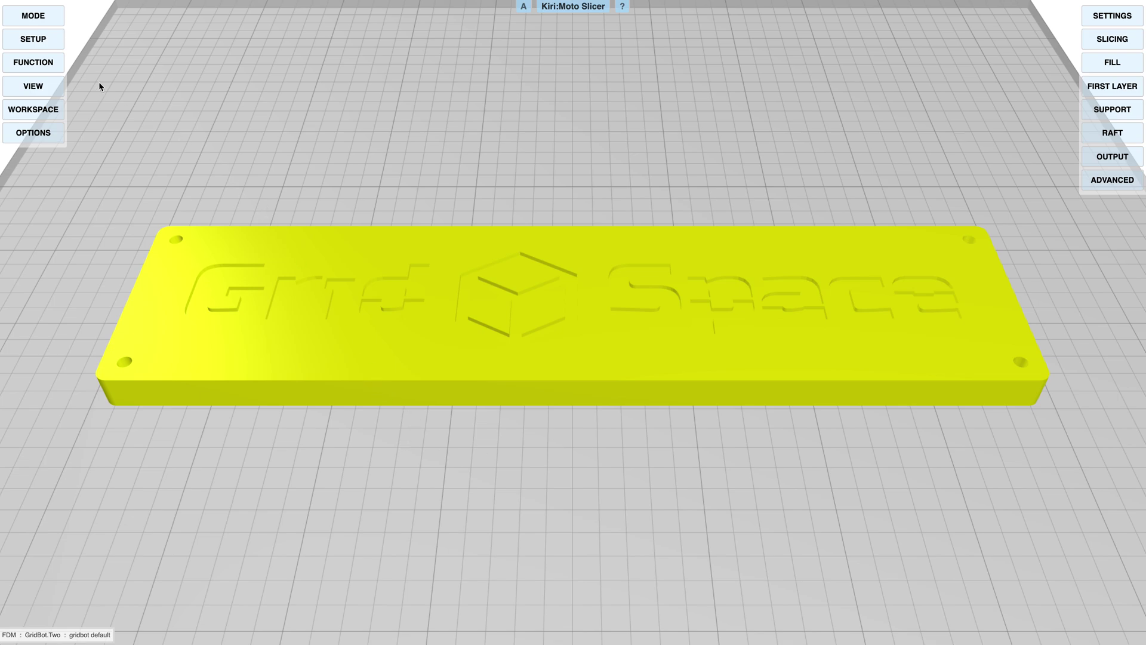
Step: Duplicate the GridBot.Two device preset and rename the copy GridBot.Two.Multi
mouse_move(33, 39)
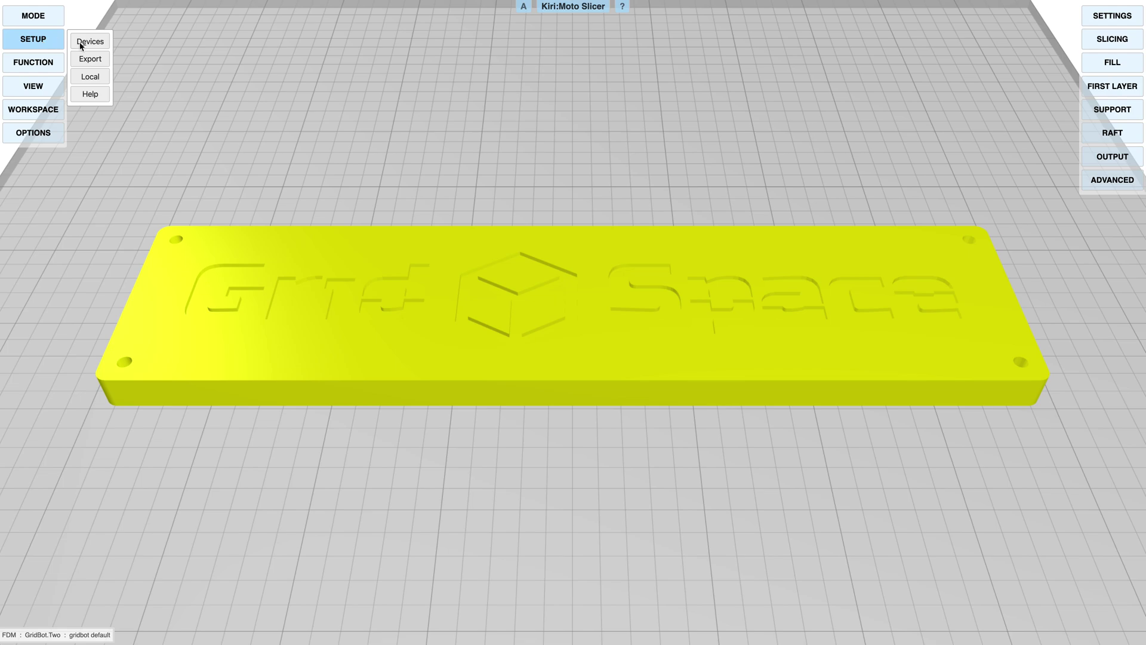
click(81, 43)
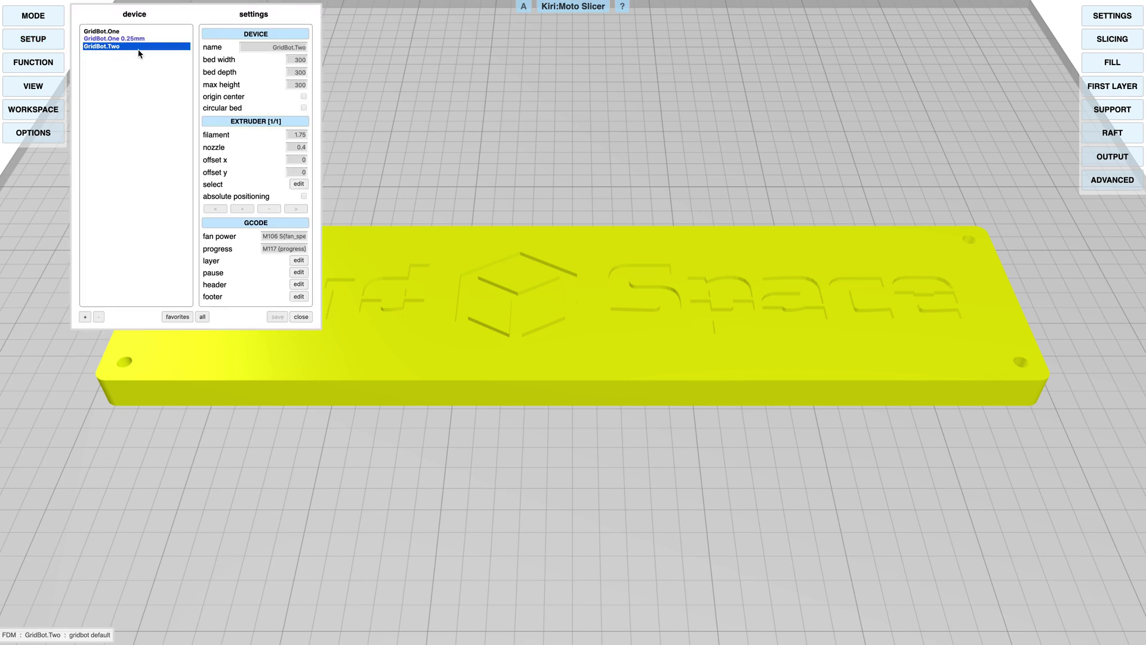
click(84, 317)
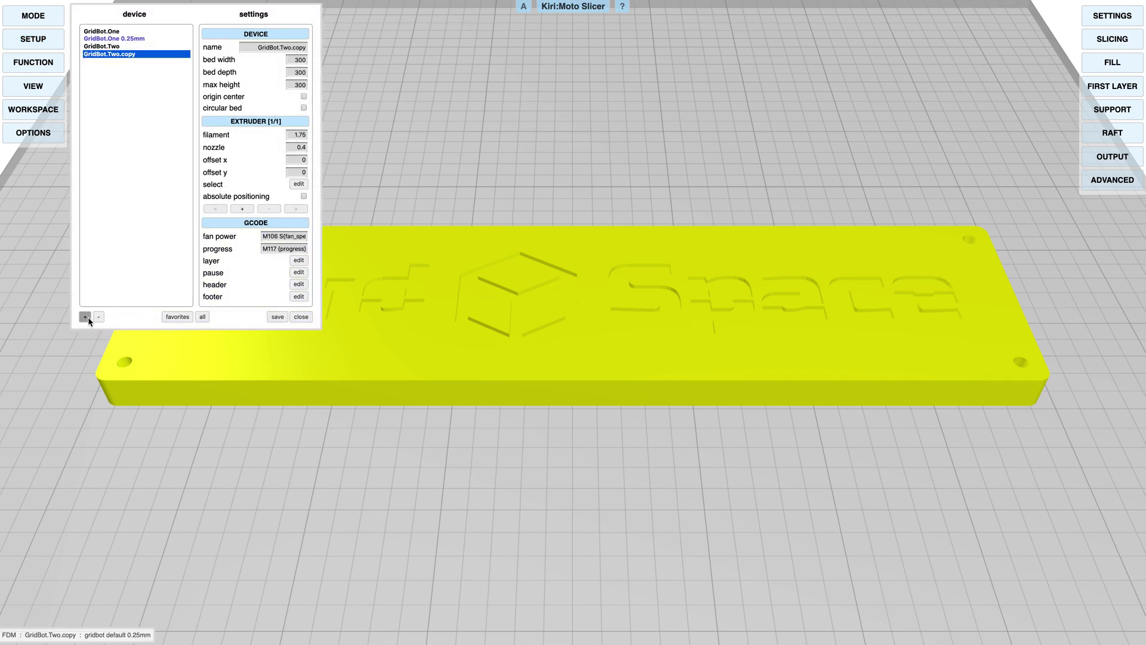
click(298, 47)
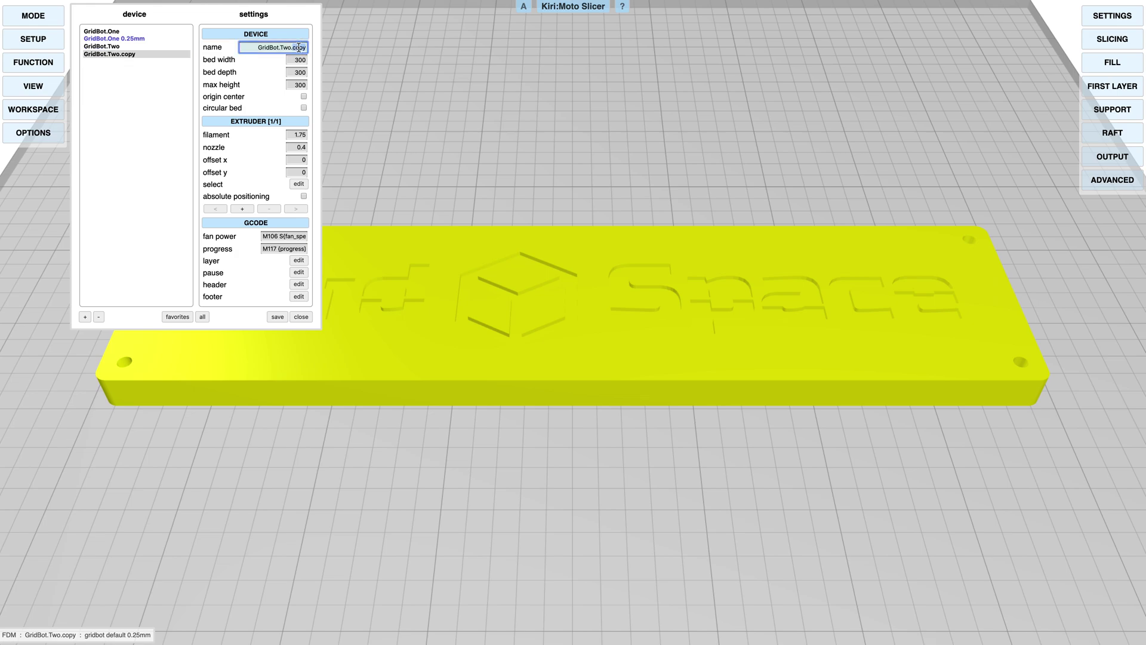
key(BackSpace)
key(BackSpace)
key(BackSpace)
key(BackSpace)
text(Multi)
key(Return)
Step: Toggle expert mode off and back on in the device Options
mouse_move(36, 133)
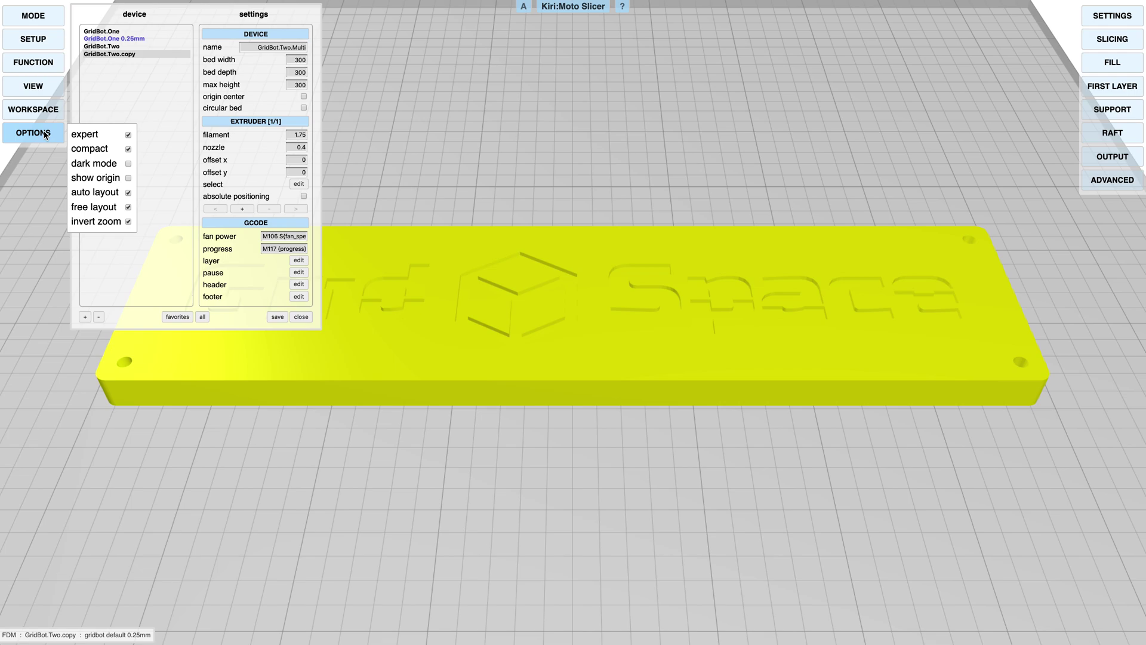
click(127, 135)
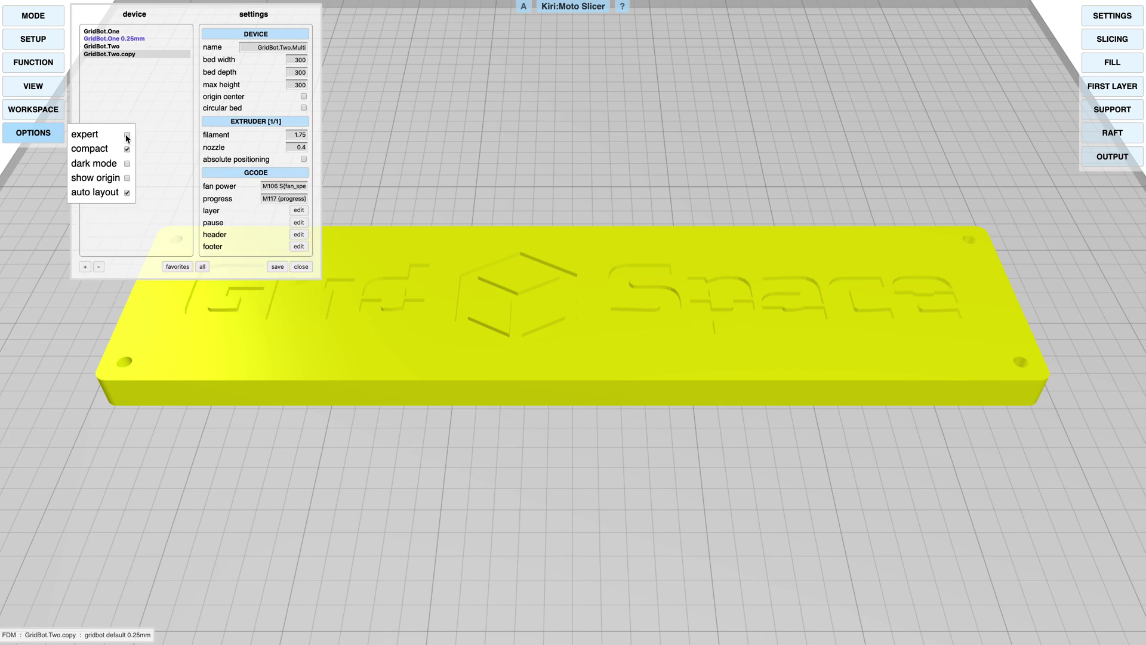
click(126, 136)
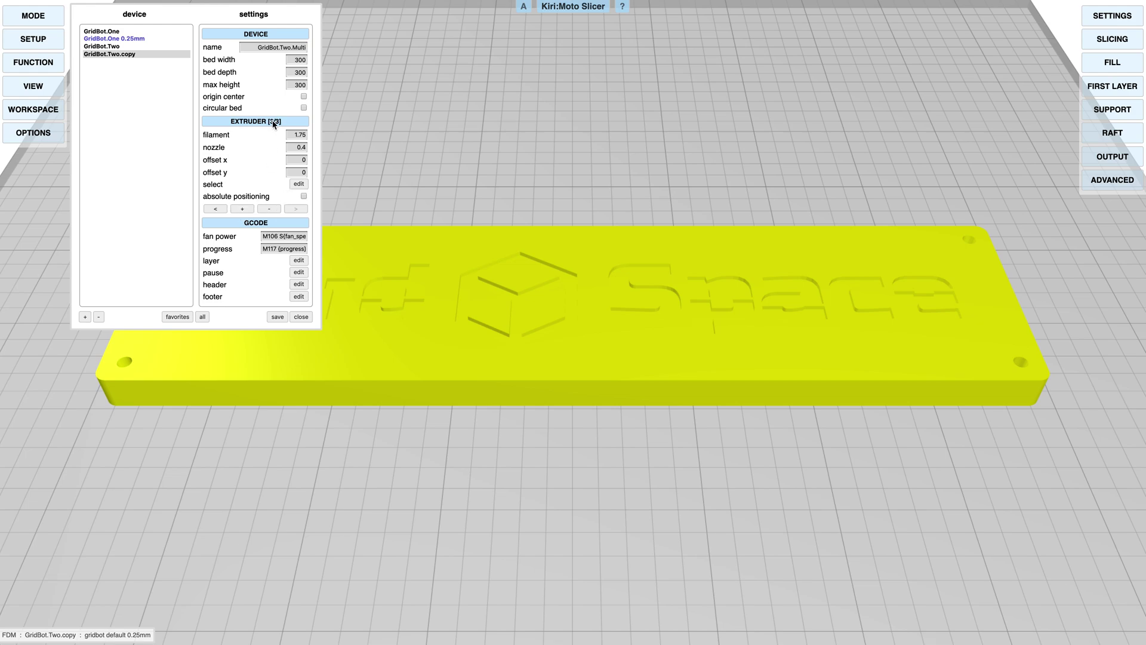
Step: Step through extruders 1 to 3, checking each one's tool-select command such as T1
double_click(216, 208)
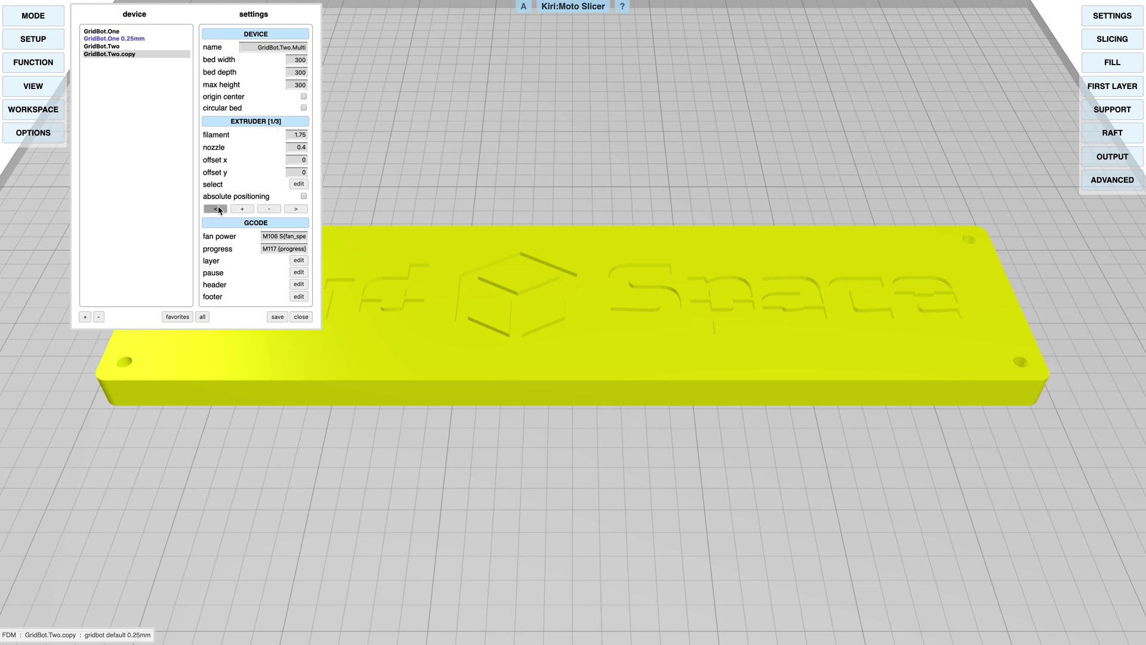
click(300, 184)
click(295, 208)
click(299, 184)
click(296, 208)
click(299, 184)
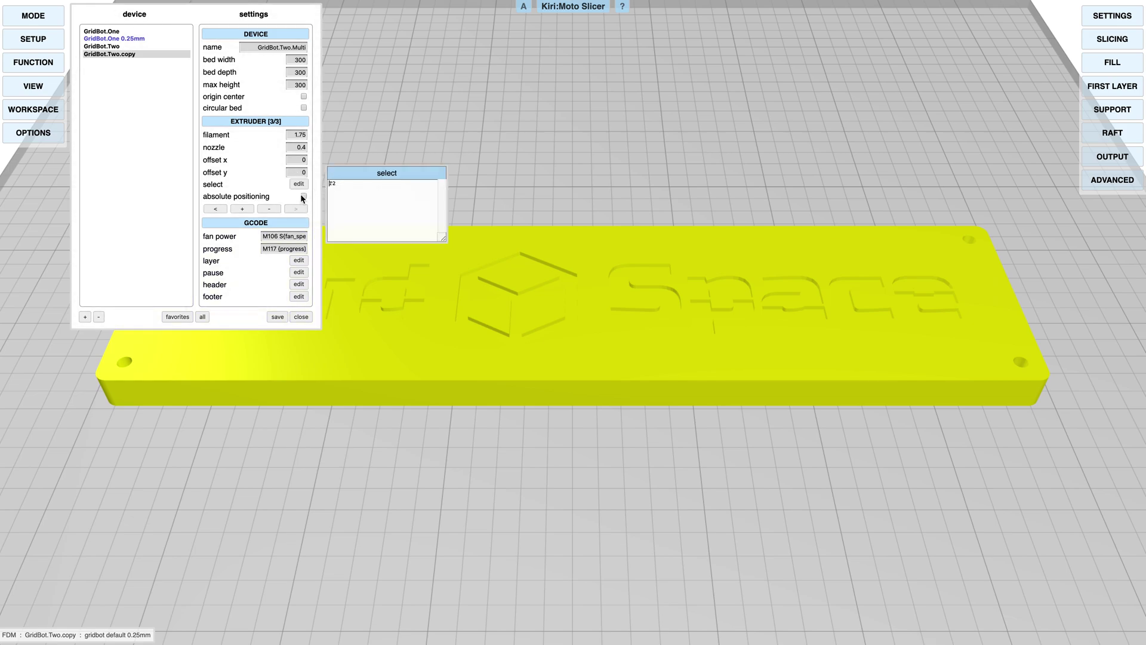
Step: Set extruder 3's x offset to 30, then save and close the device settings
double_click(216, 208)
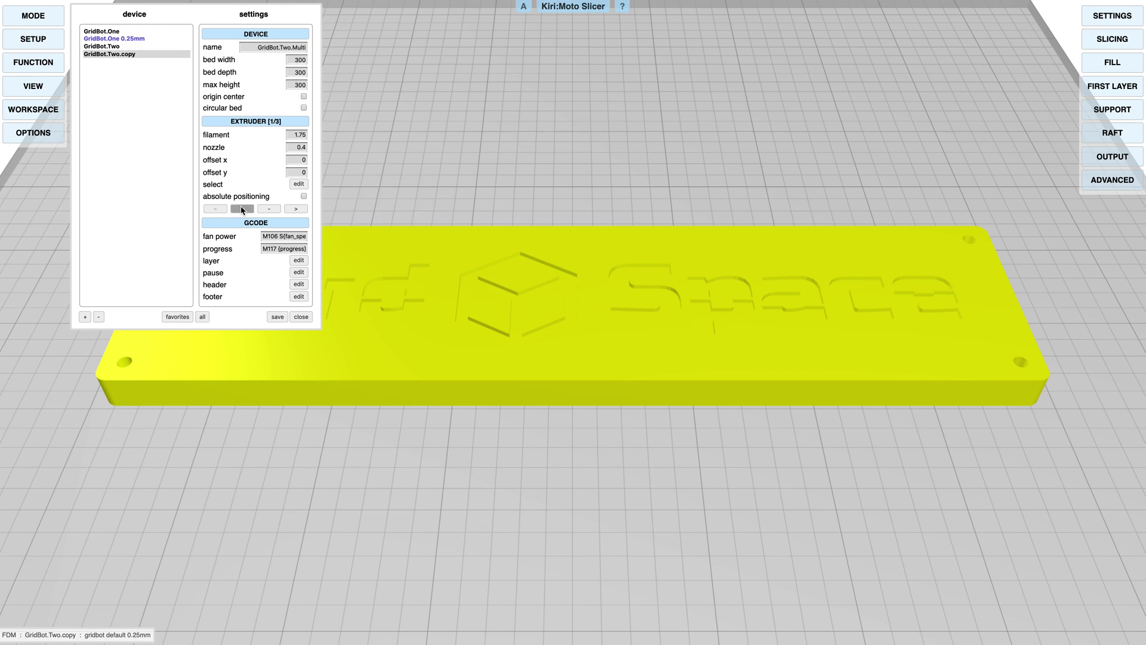
click(295, 209)
click(297, 160)
click(295, 209)
click(301, 160)
text(30)
click(278, 316)
click(301, 316)
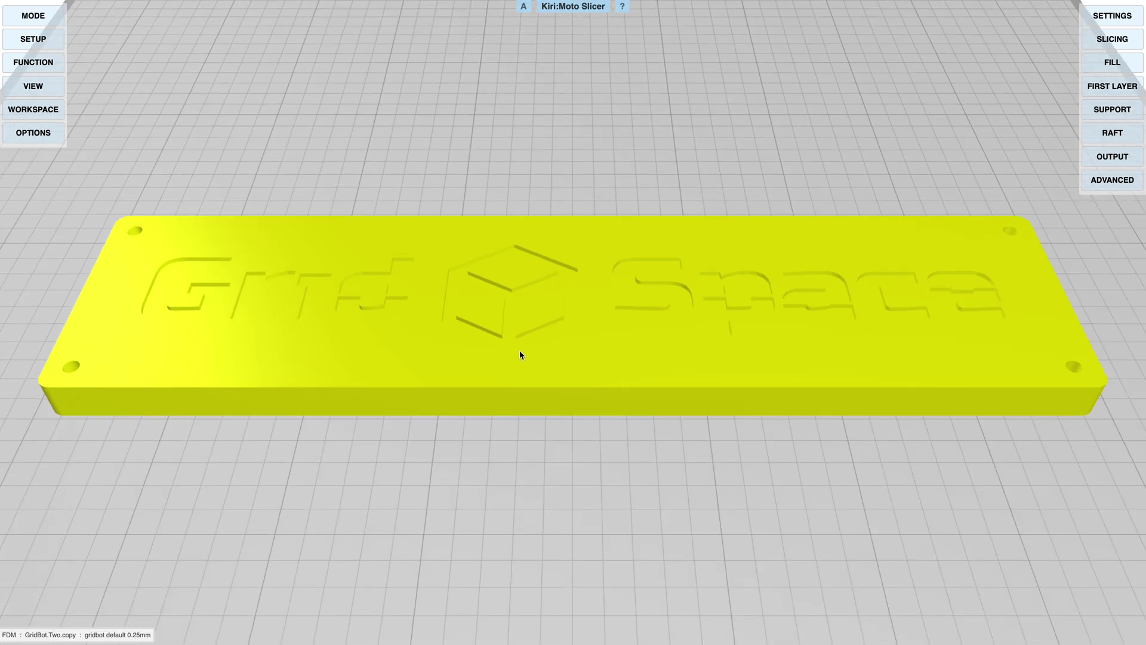
Step: Try selecting the sign, the r letter, all parts and the base plate, then deselect everything
click(575, 373)
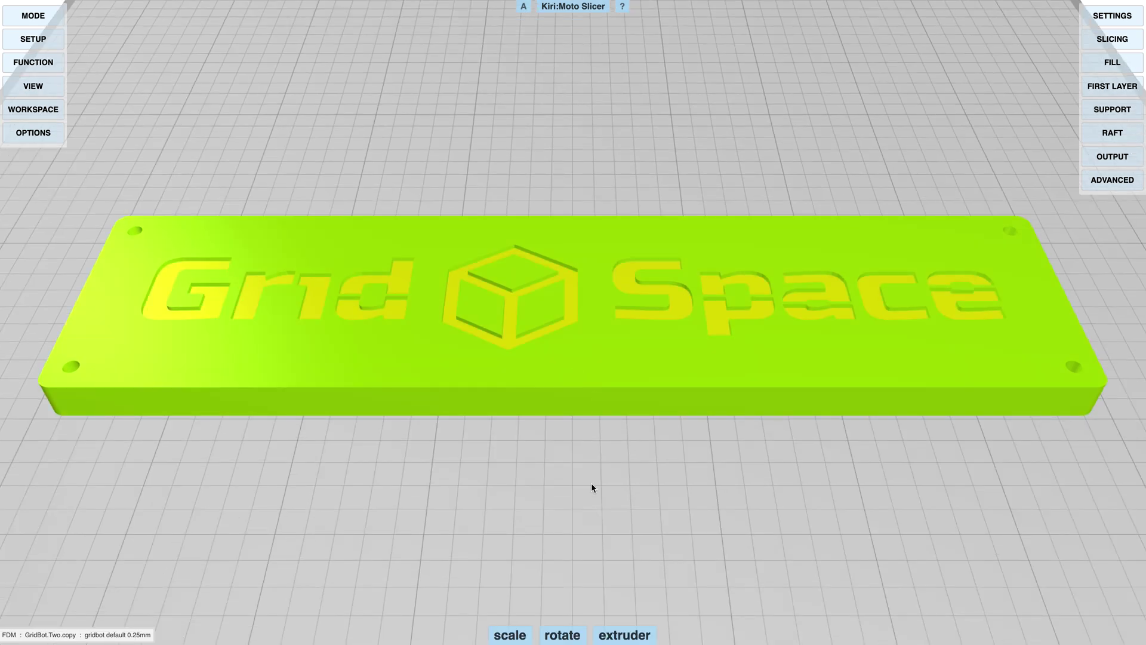
click(683, 548)
click(249, 291)
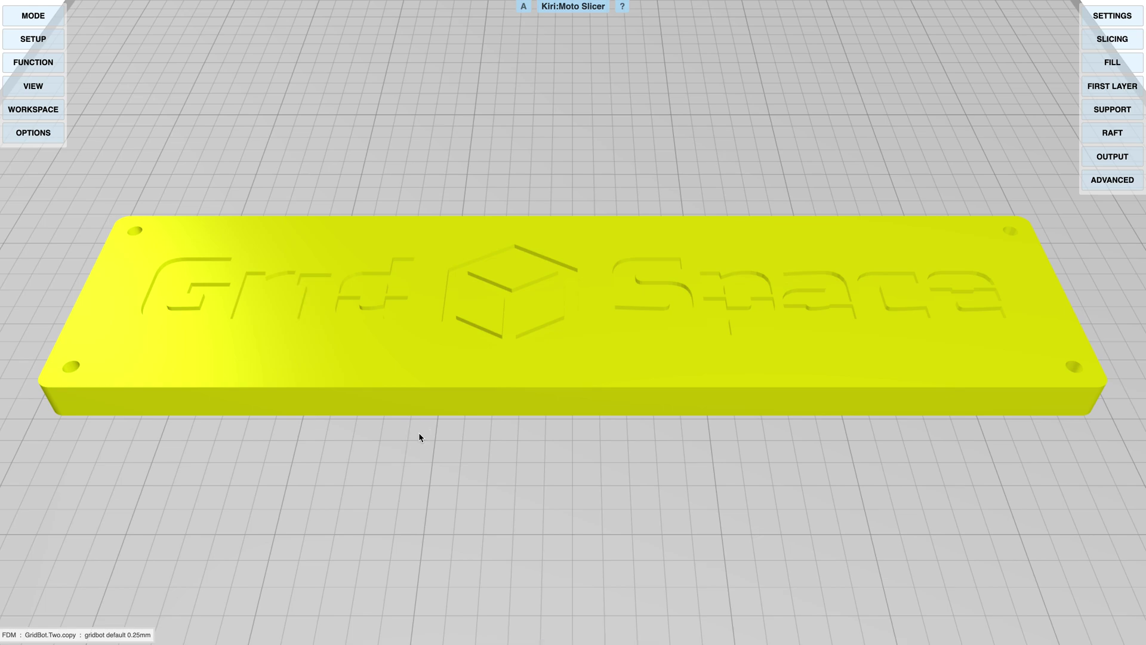
key(ctrl+a)
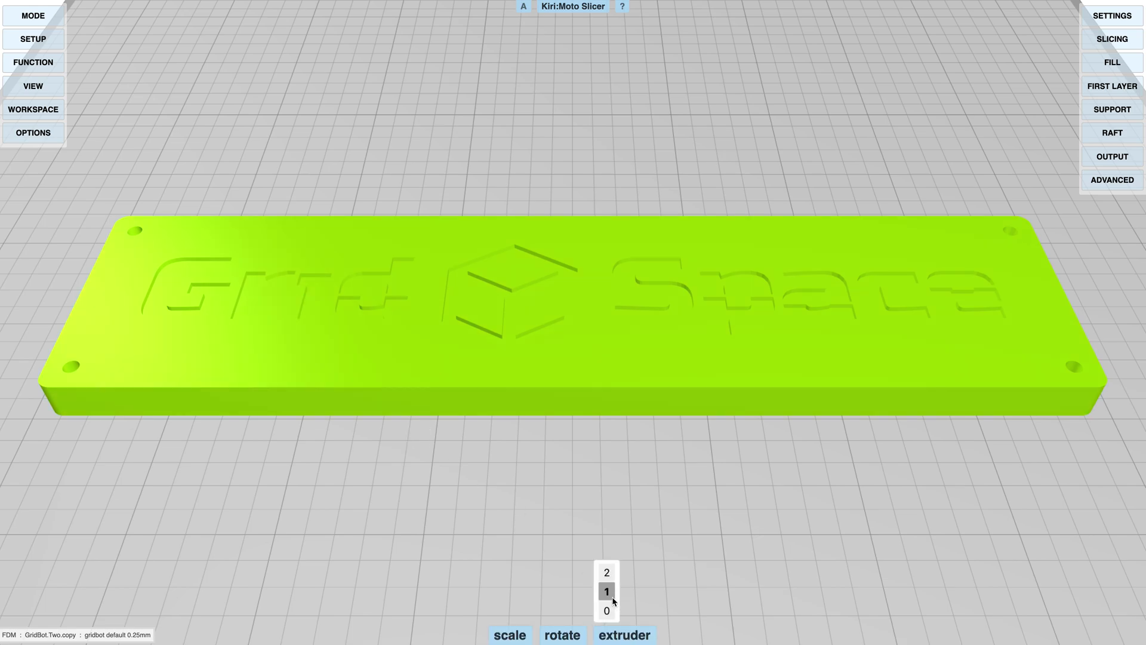
click(646, 526)
click(615, 366)
mouse_move(615, 631)
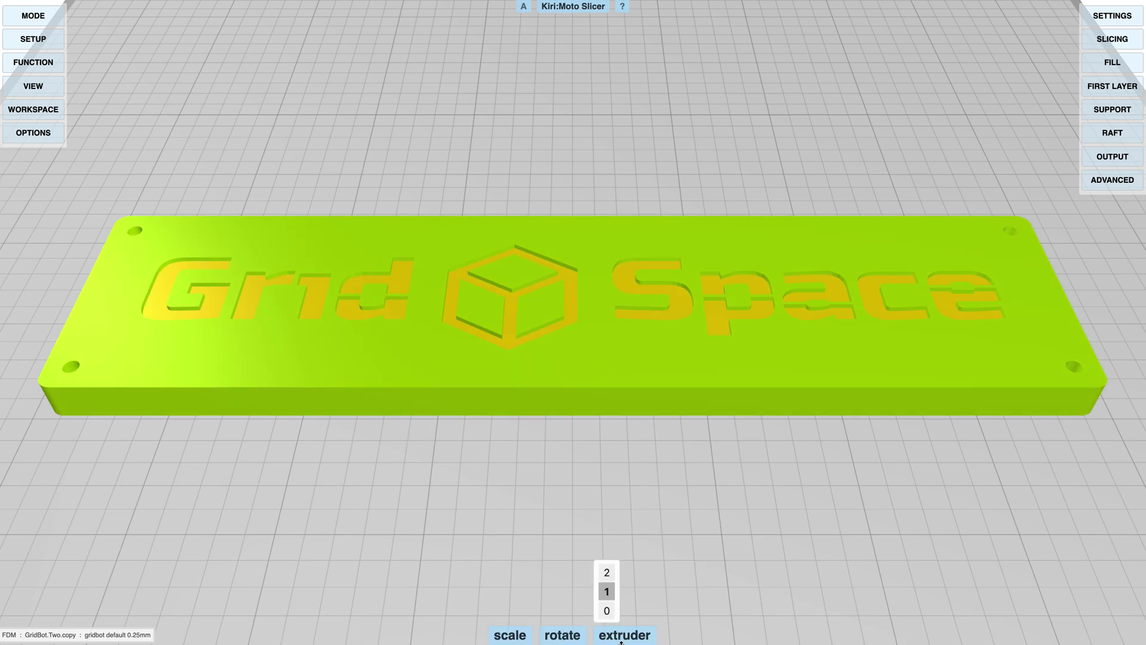
click(659, 542)
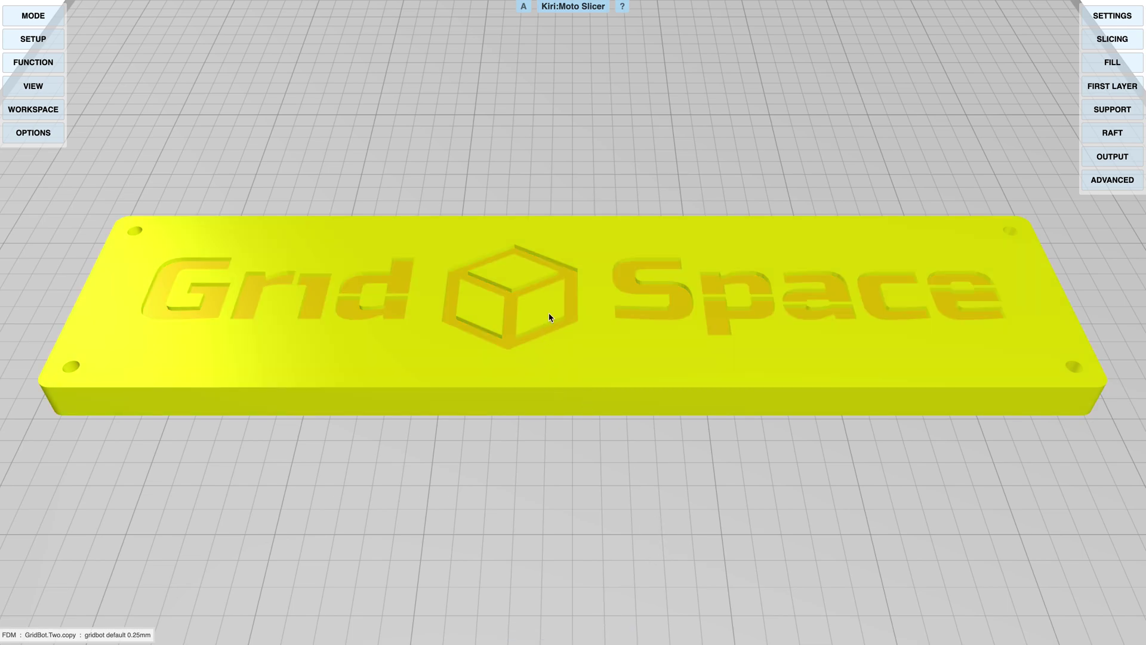
Step: Assign the cube logo to extruder 2 and slice the plate
click(569, 292)
mouse_move(617, 632)
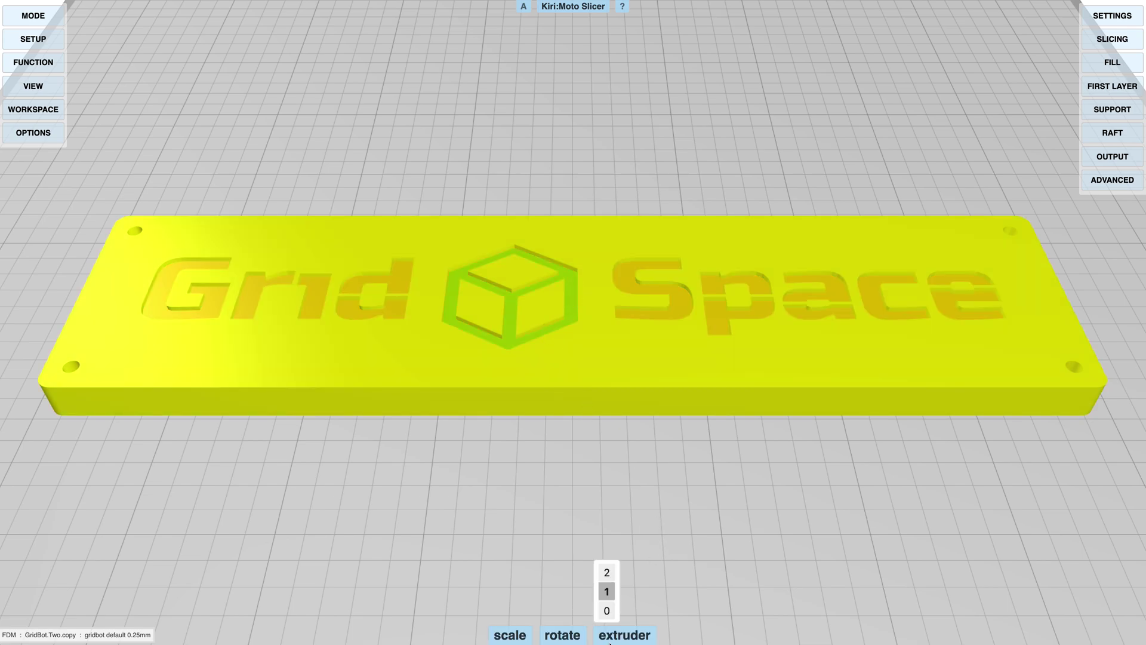
click(606, 571)
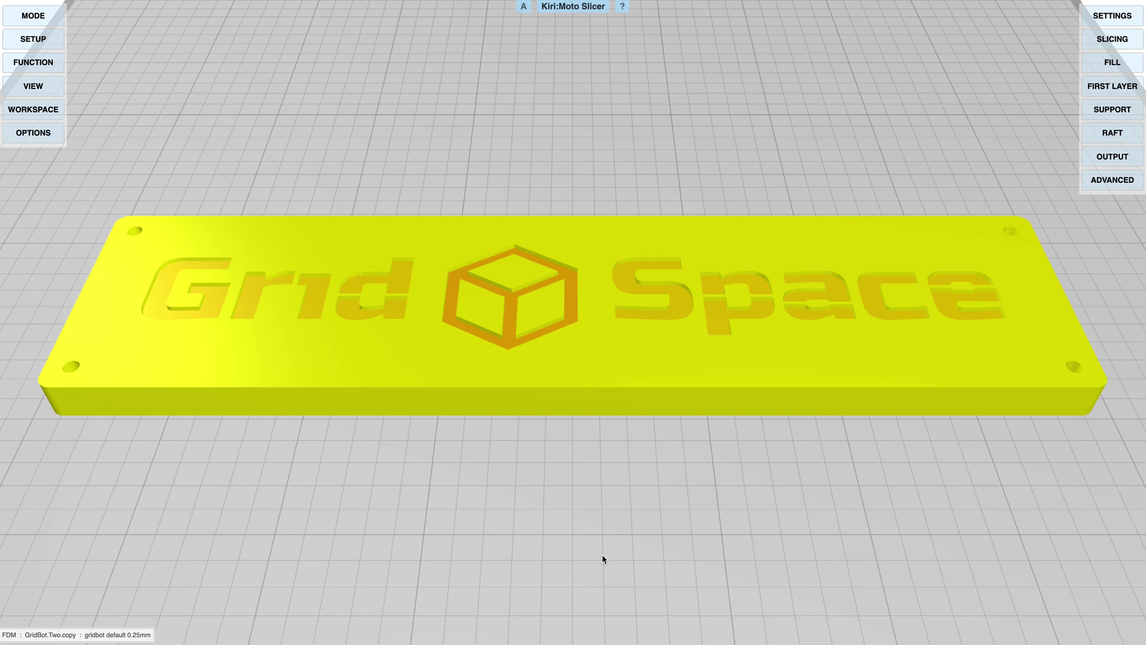
scroll(596, 553, down, 2)
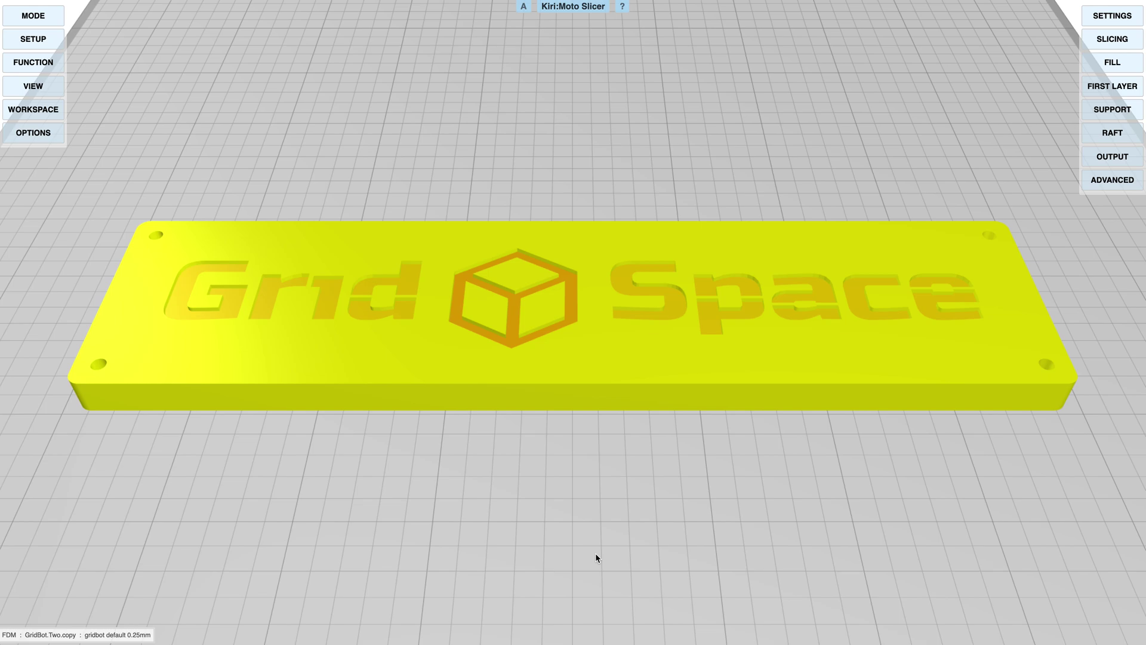
key(s)
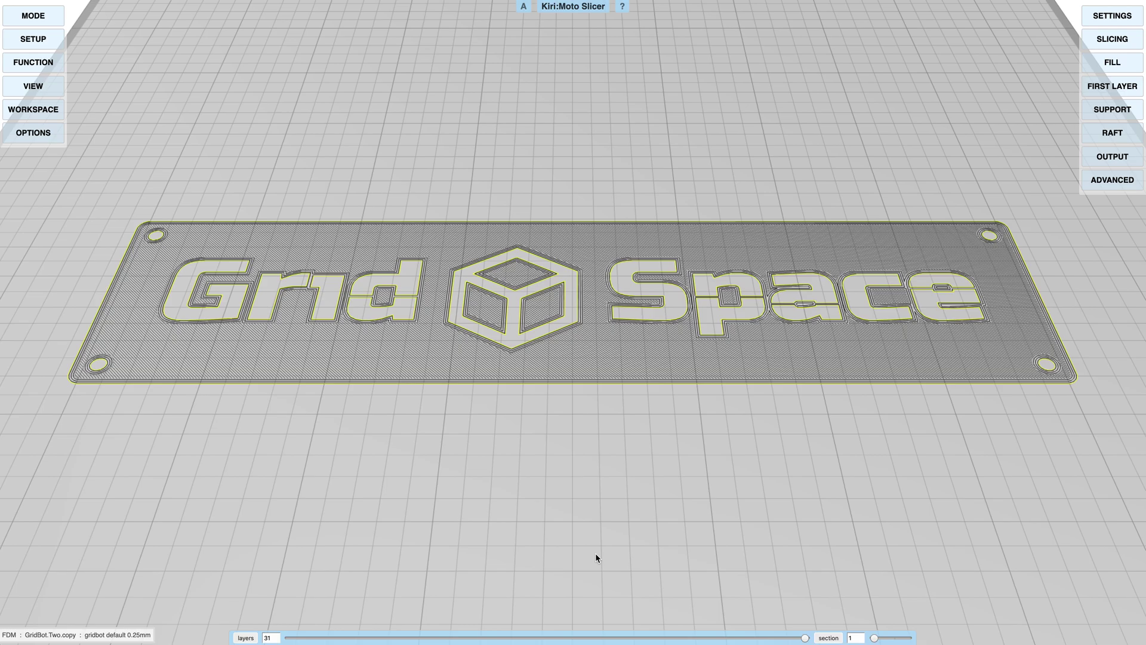
Step: Show all 31 sliced layers, zooming and tilting the view to inspect them
key(p)
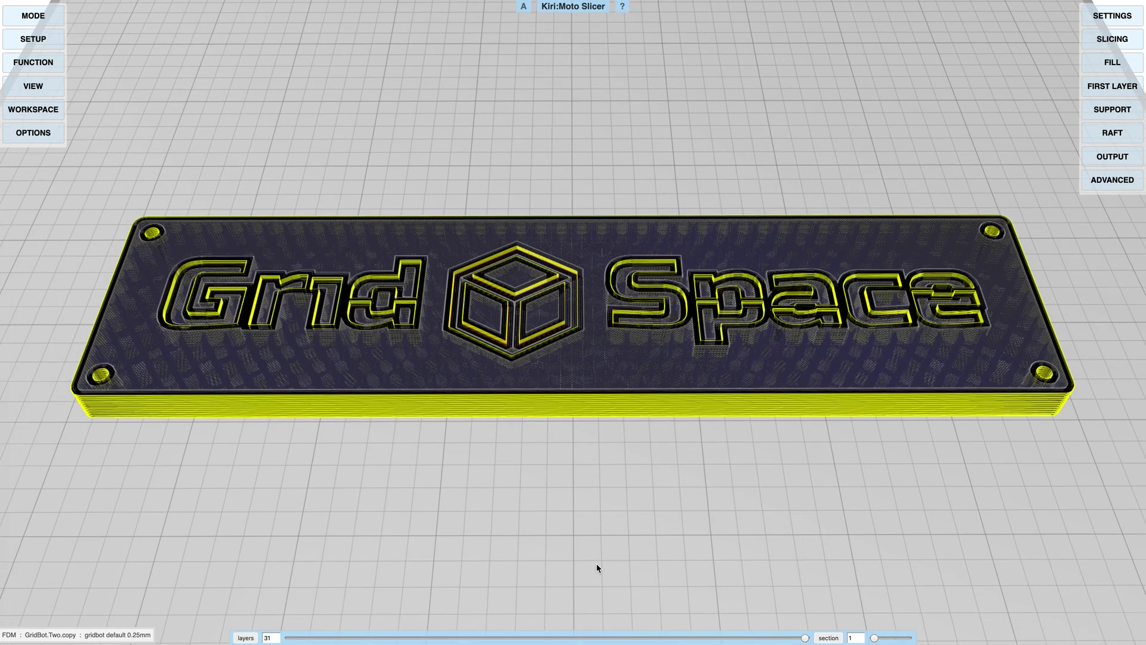
scroll(544, 418, up, 5)
scroll(543, 418, up, 3)
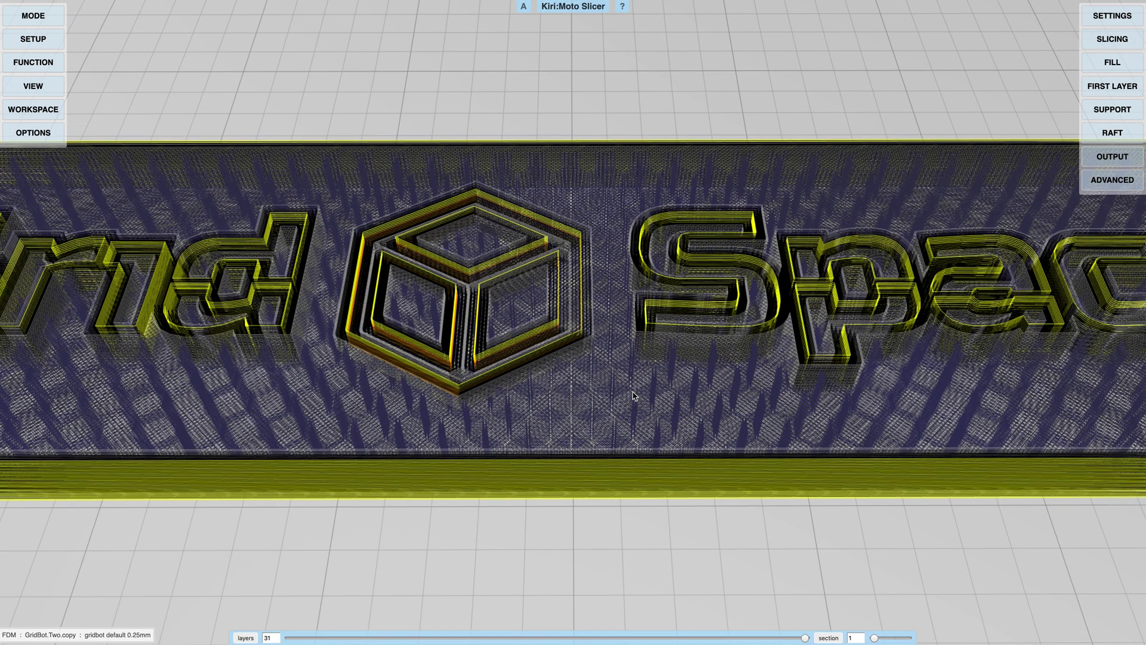
mouse_move(625, 438)
mouse_down()
mouse_move(625, 411)
mouse_move(620, 426)
mouse_up()
scroll(622, 425, down, 8)
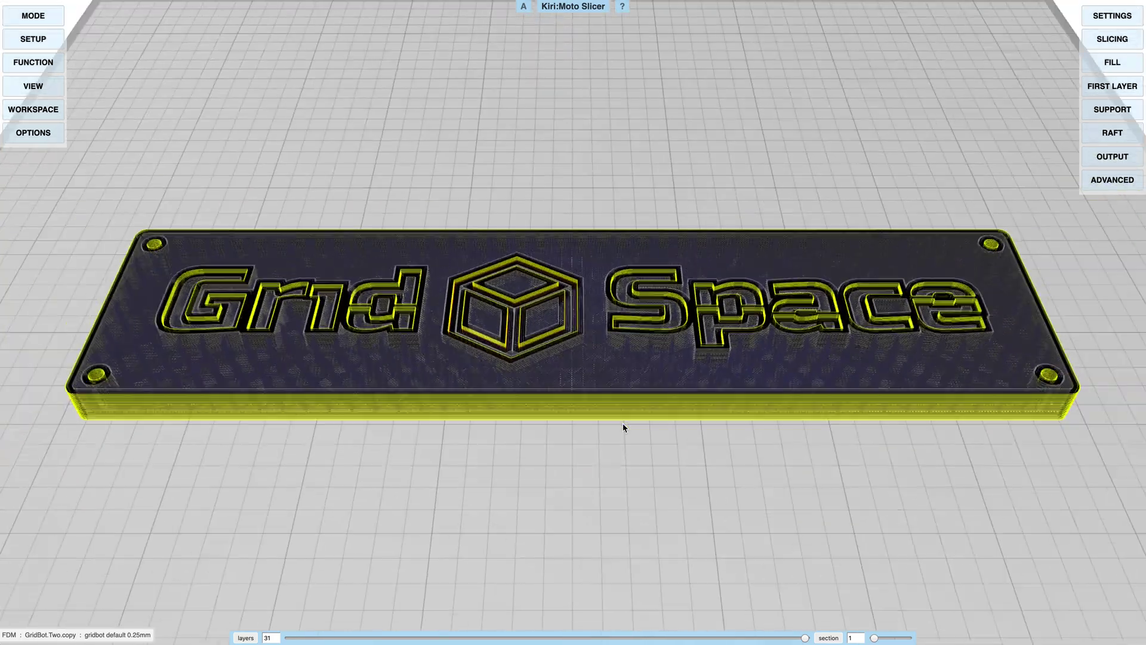
scroll(622, 463, down, 2)
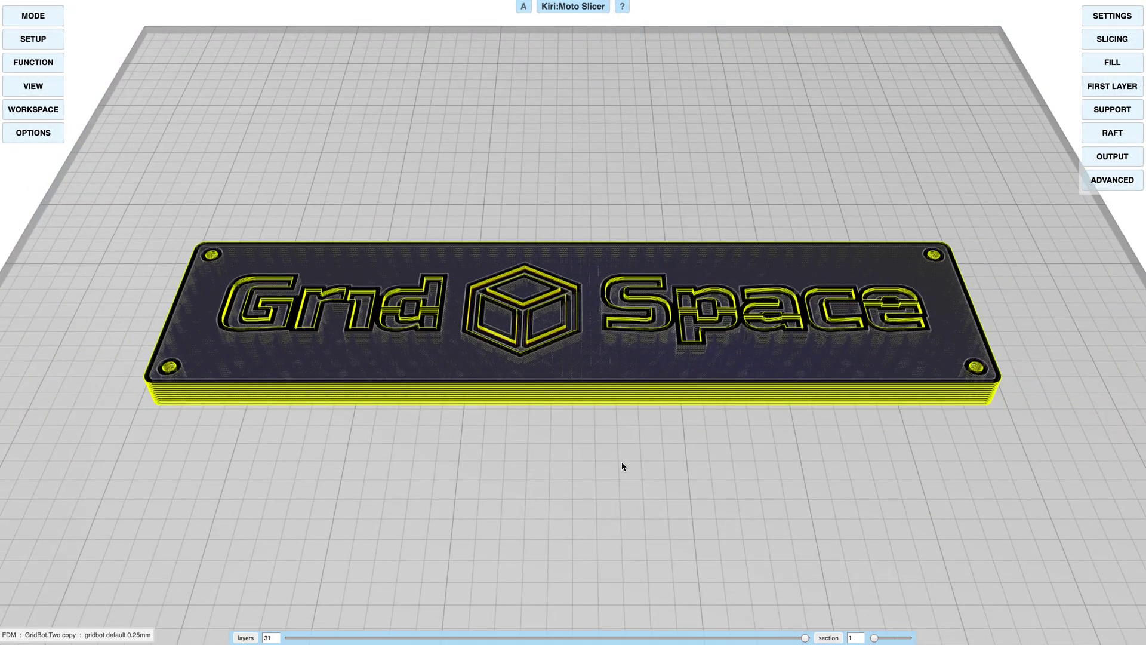
Step: Preview the toolpaths, orbiting between top-down and perspective views to see the purge blocks
key(p)
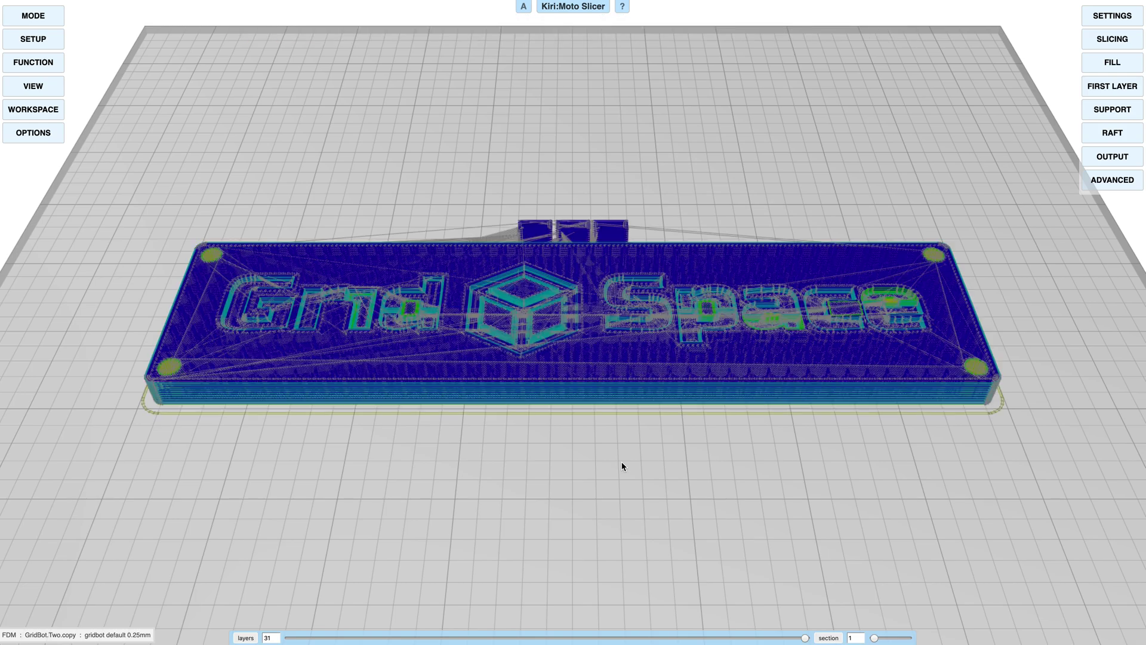
drag(621, 462, 621, 548)
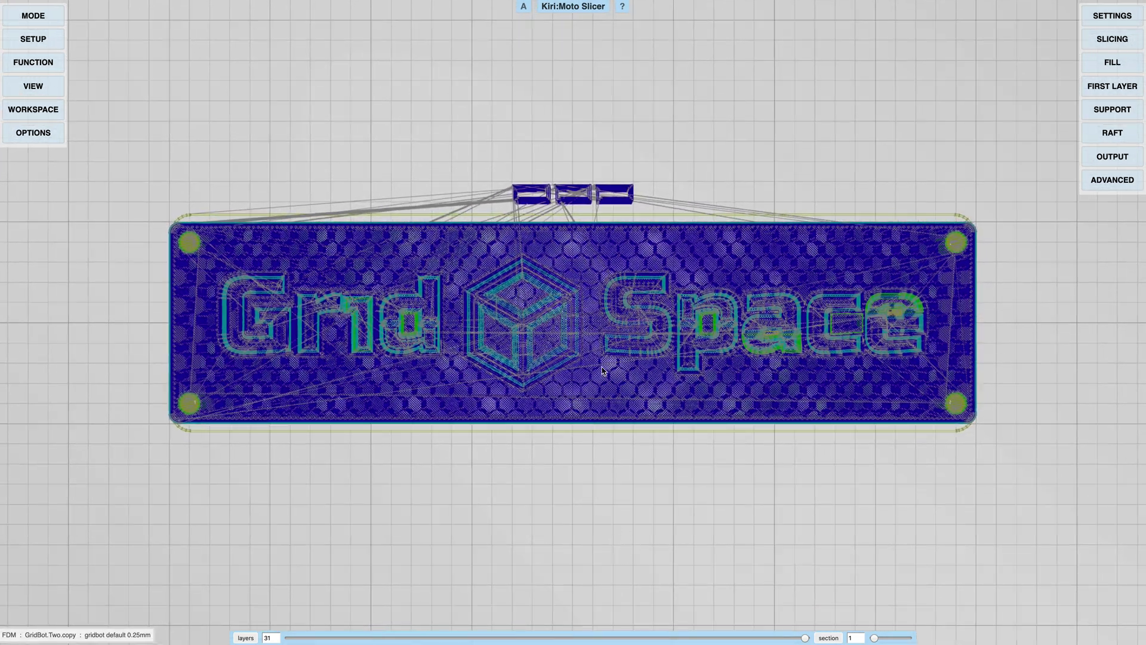
drag(582, 365, 590, 300)
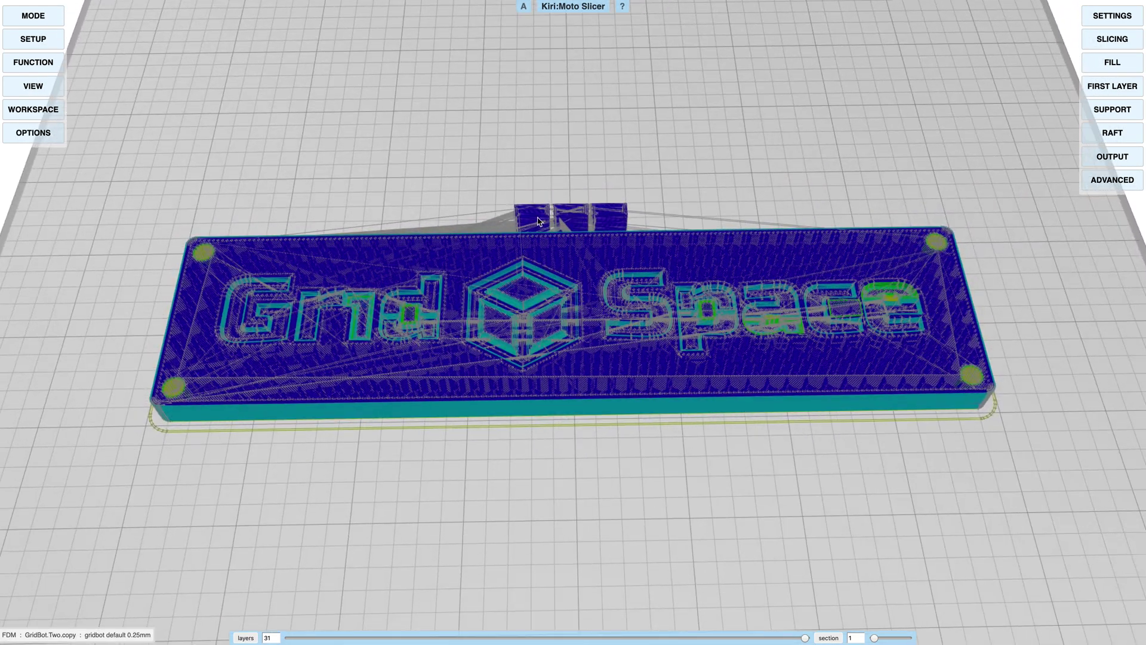
mouse_move(570, 379)
mouse_down()
mouse_move(567, 367)
mouse_move(570, 376)
mouse_up()
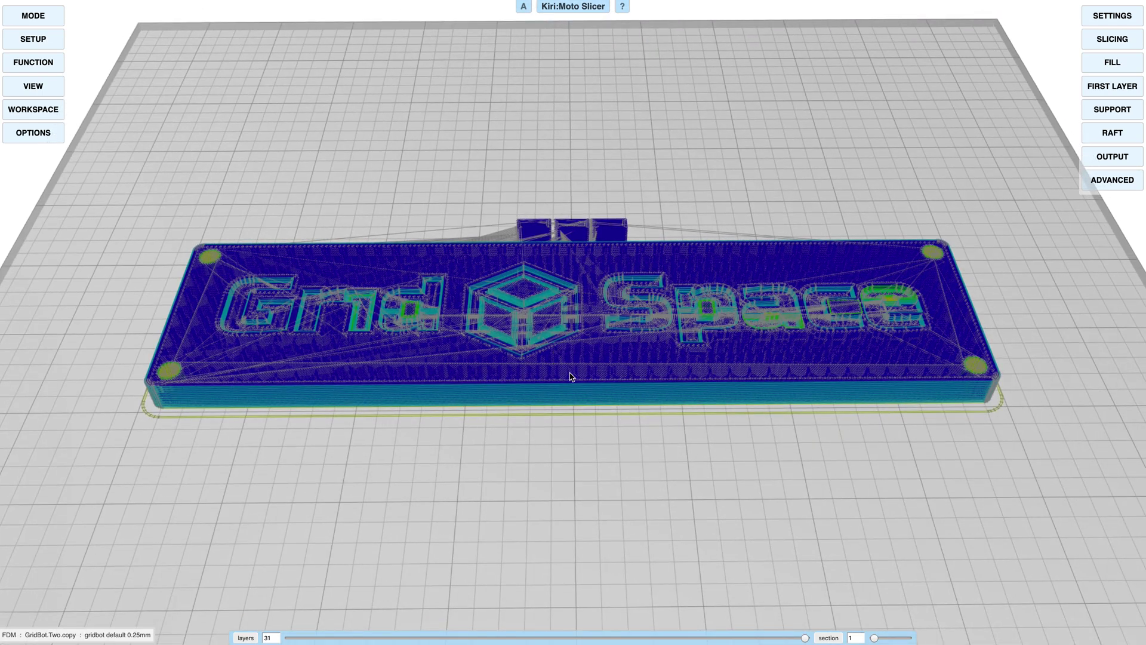
scroll(570, 376, down, 2)
scroll(570, 376, up, 2)
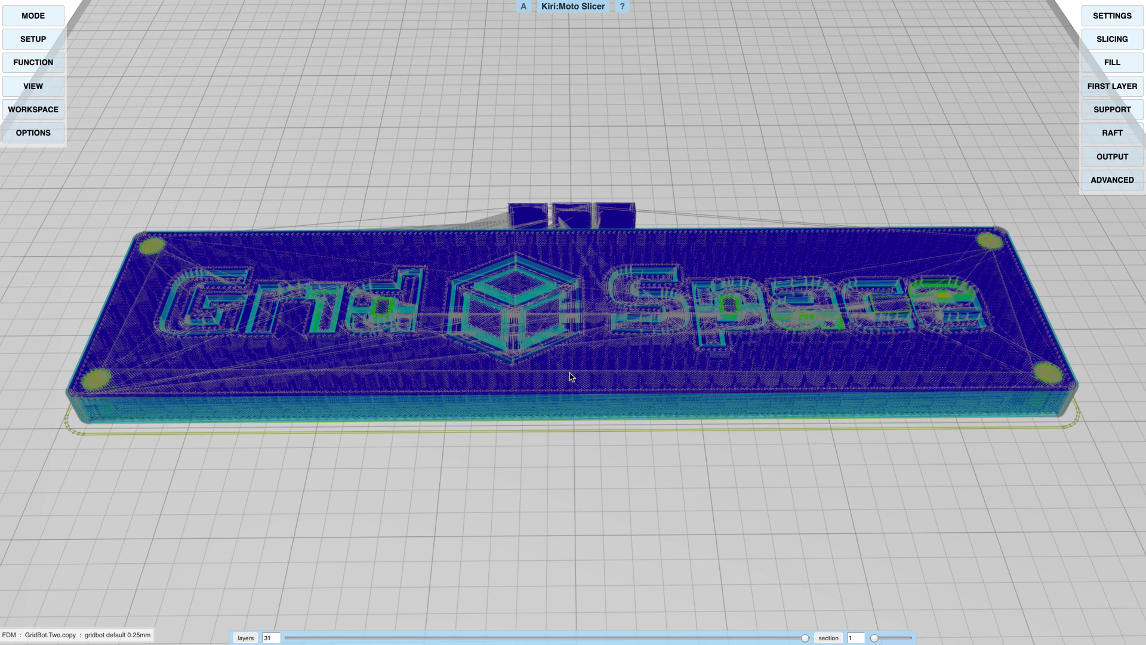
Step: Export and download the G-code as print-180.gcode, then return to the toolpath preview
key(x)
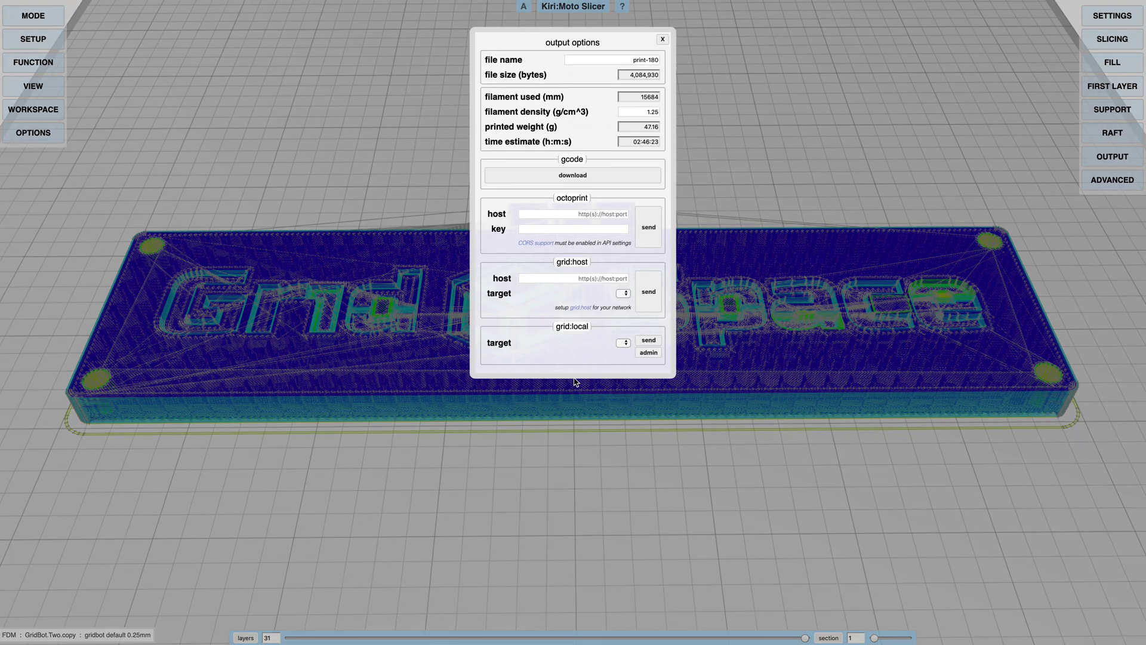
click(608, 179)
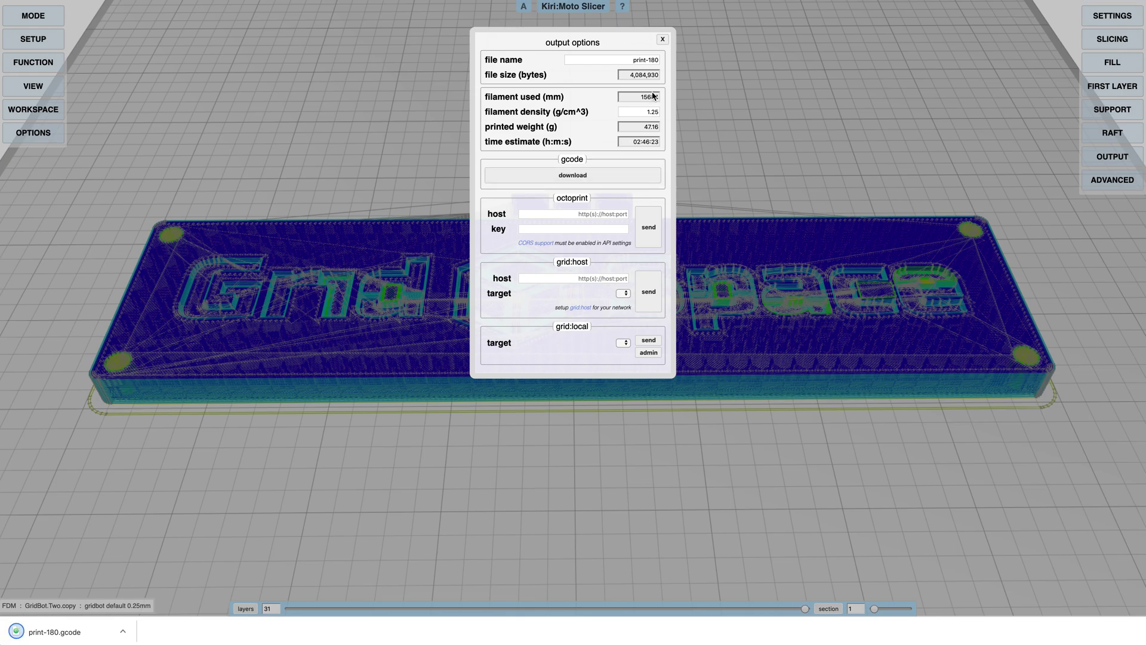
click(663, 39)
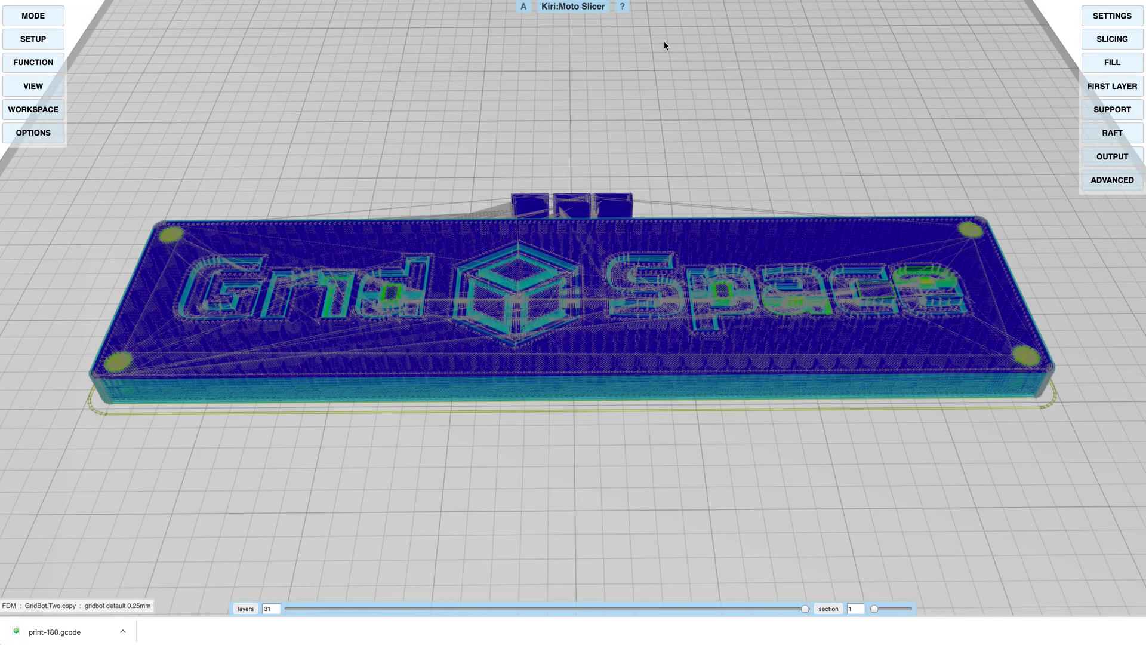
scroll(583, 462, down, 2)
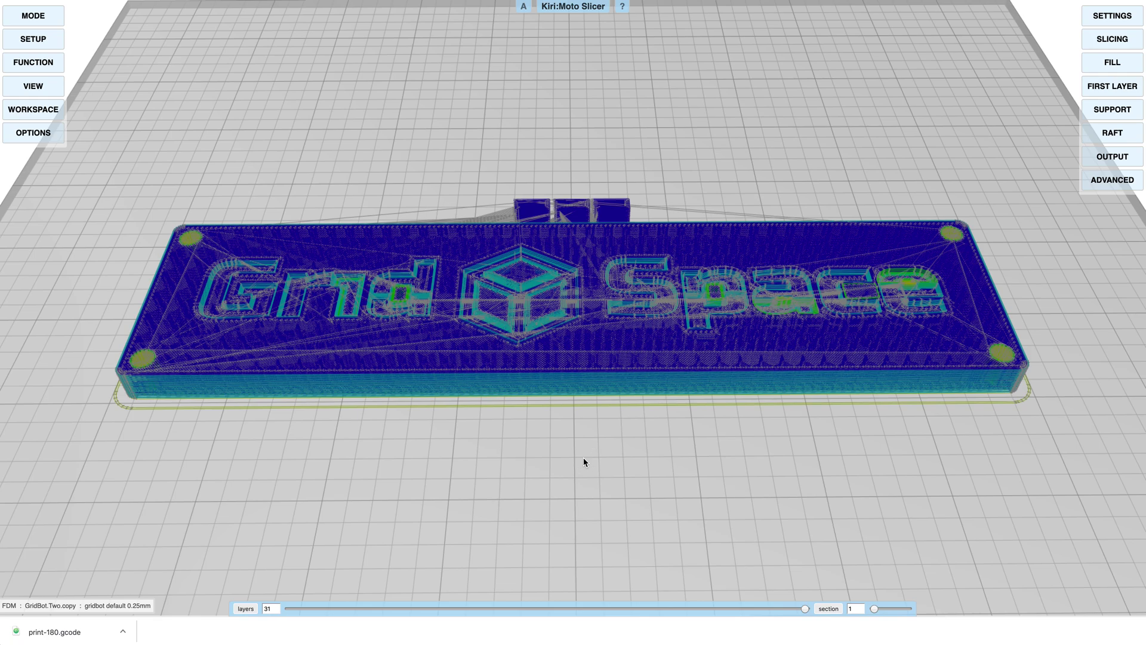
Step: Leave the preview and drop print-180.gcode onto the bed to show its 3730-layer toolpaths
key(Escape)
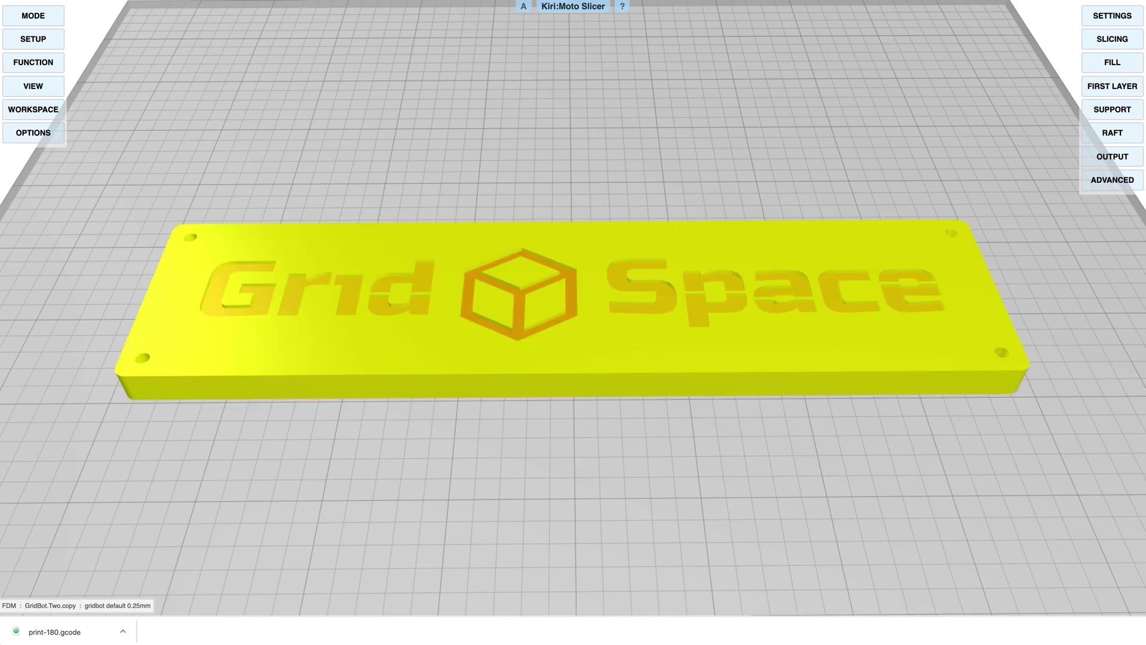
drag(78, 632, 499, 459)
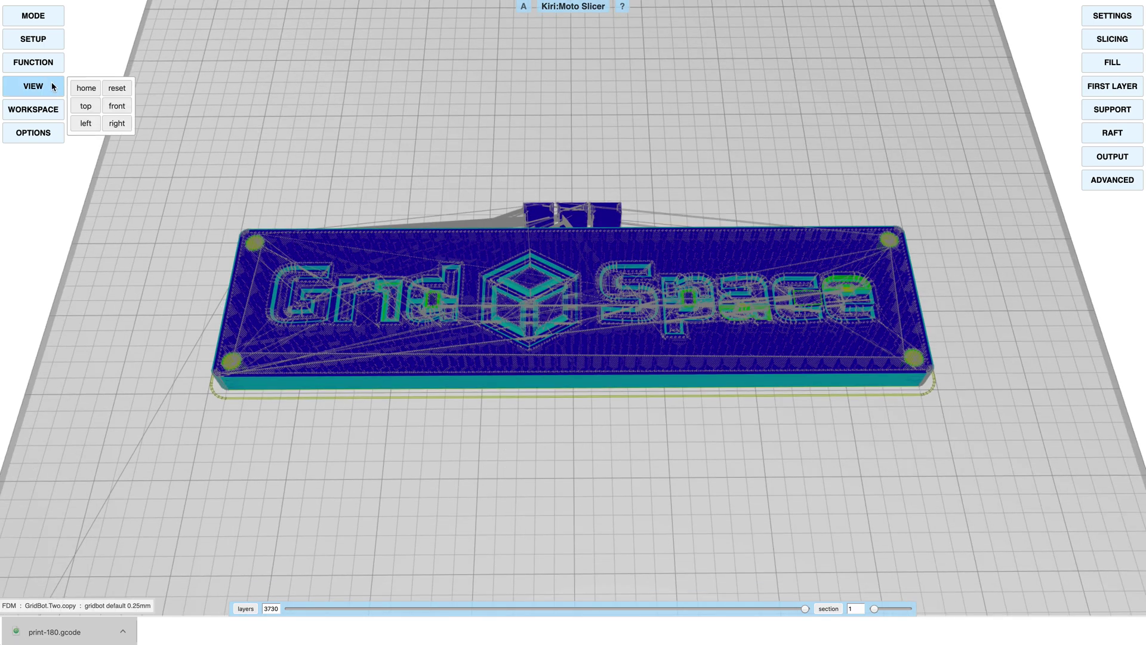
Step: In device settings, check the third extruder and make GridBot.Two the active printer
mouse_move(49, 45)
click(90, 41)
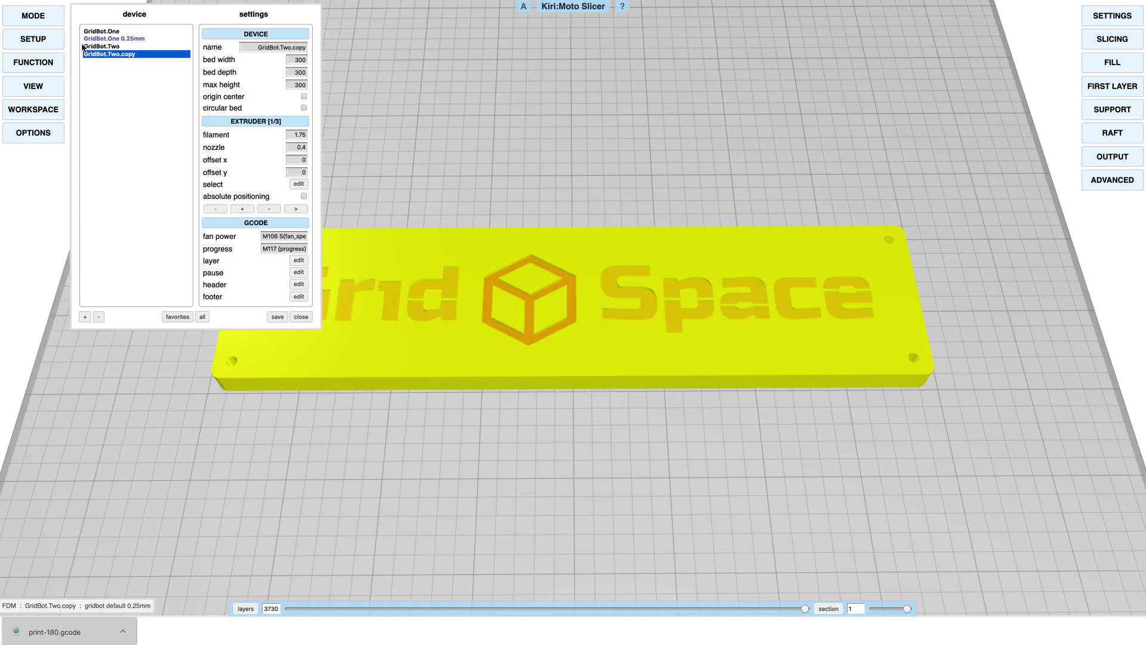
click(296, 208)
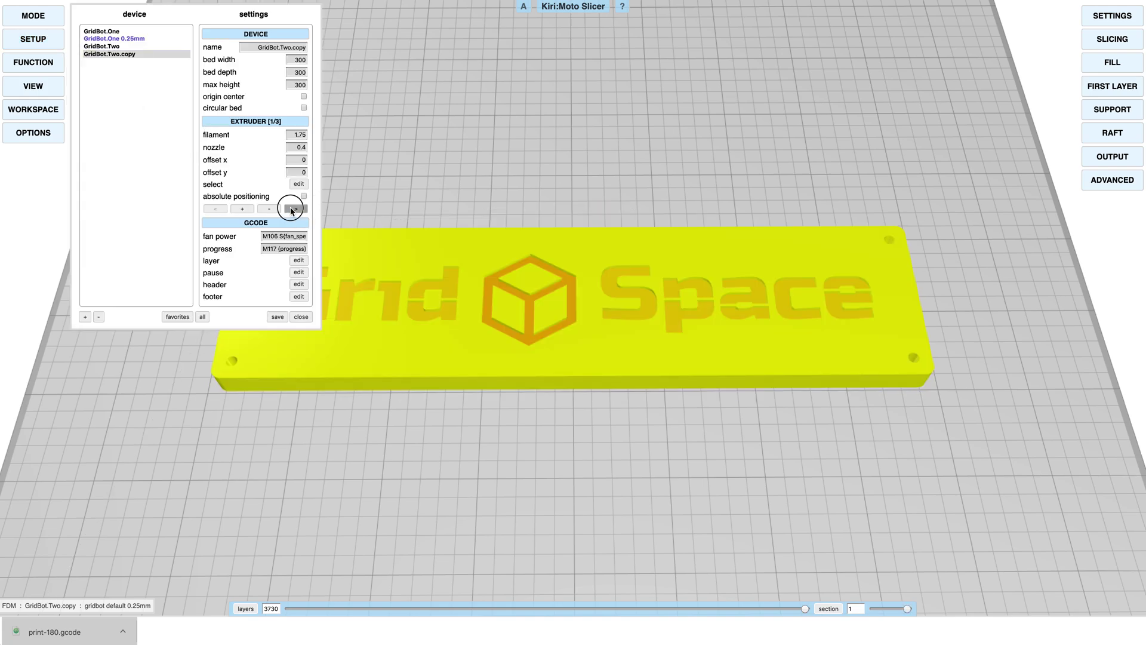
click(296, 208)
click(301, 317)
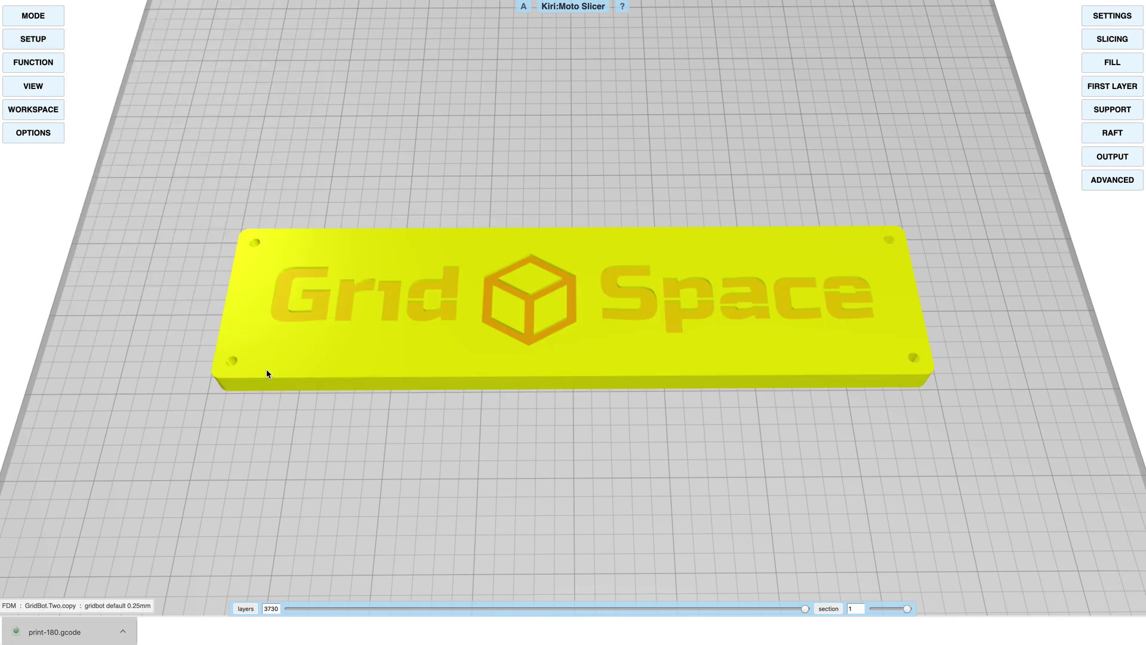
key(d)
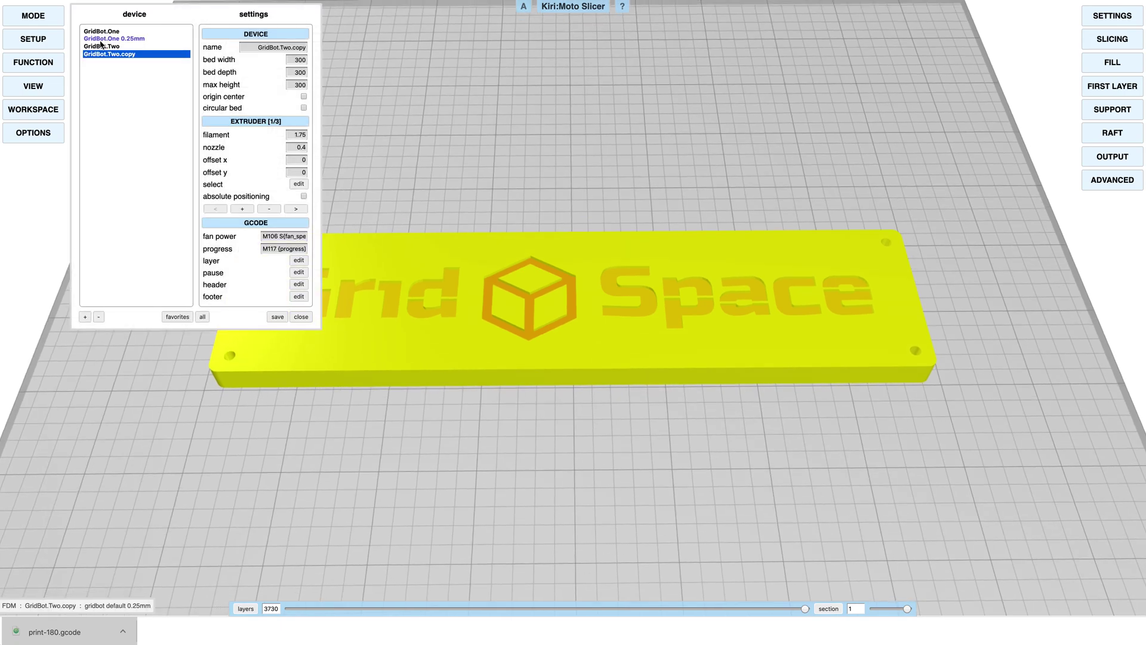
click(103, 47)
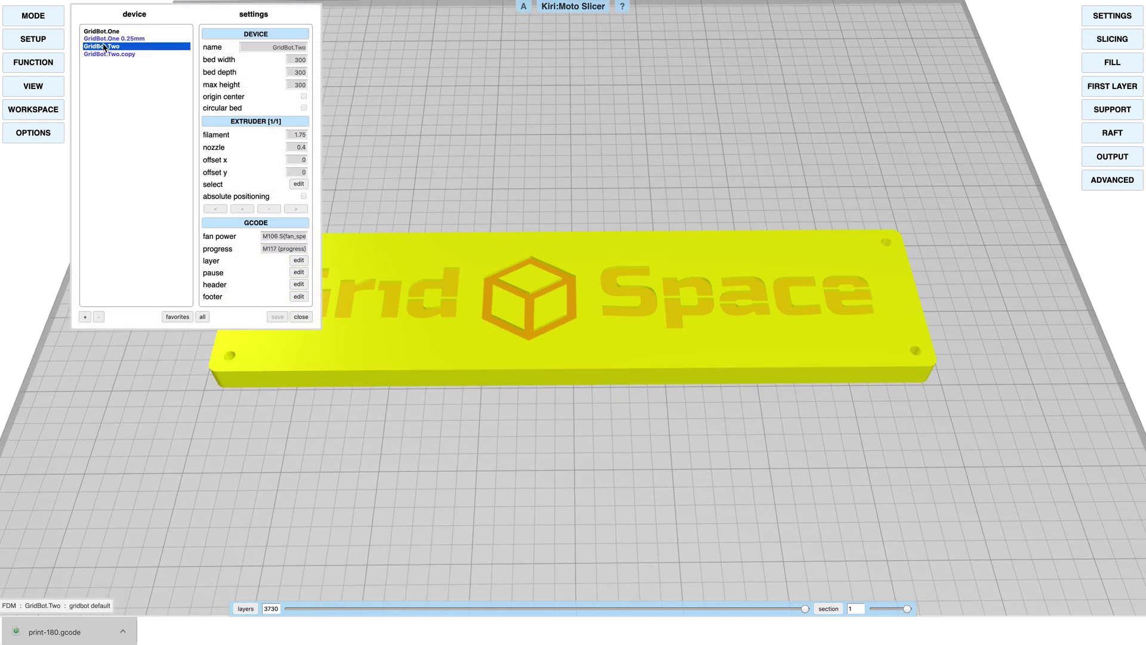
click(261, 382)
Step: Reload print-180.gcode onto the bed and view its toolpaths and purge towers from a flatter angle
drag(84, 627, 400, 430)
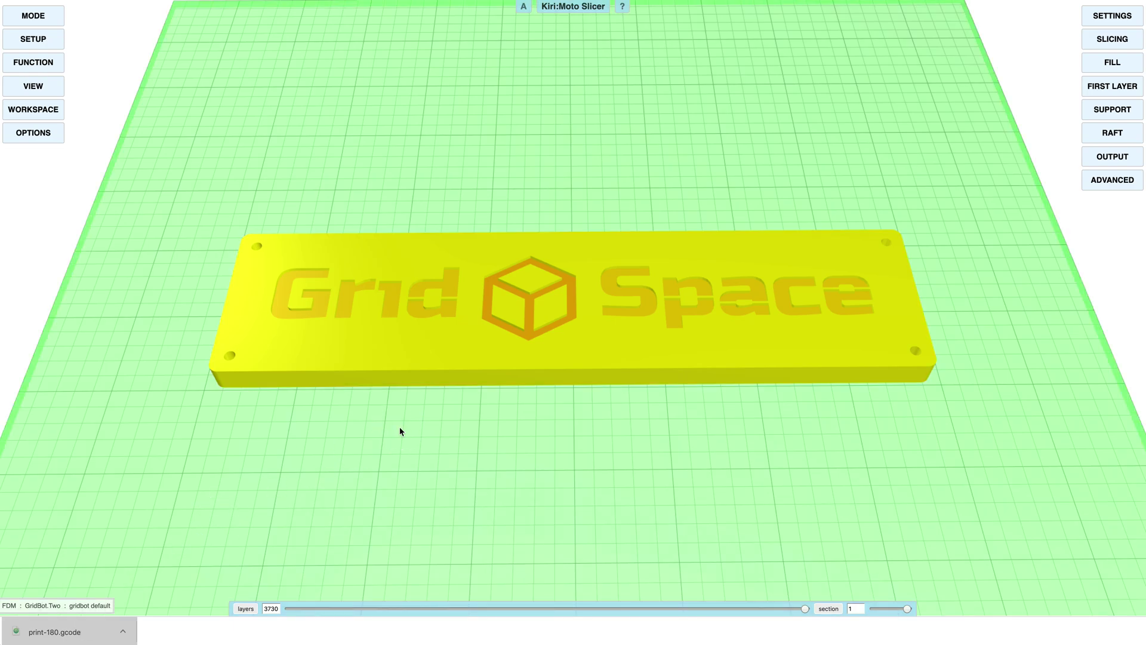
drag(717, 412, 715, 409)
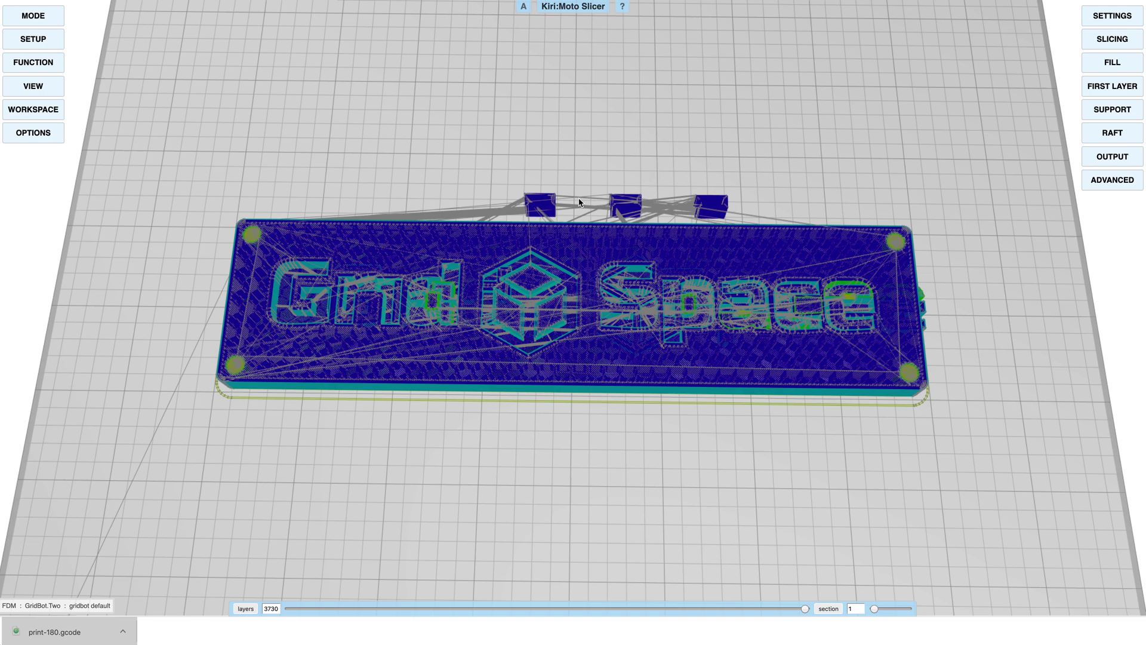
drag(549, 429, 547, 400)
scroll(547, 401, up, 2)
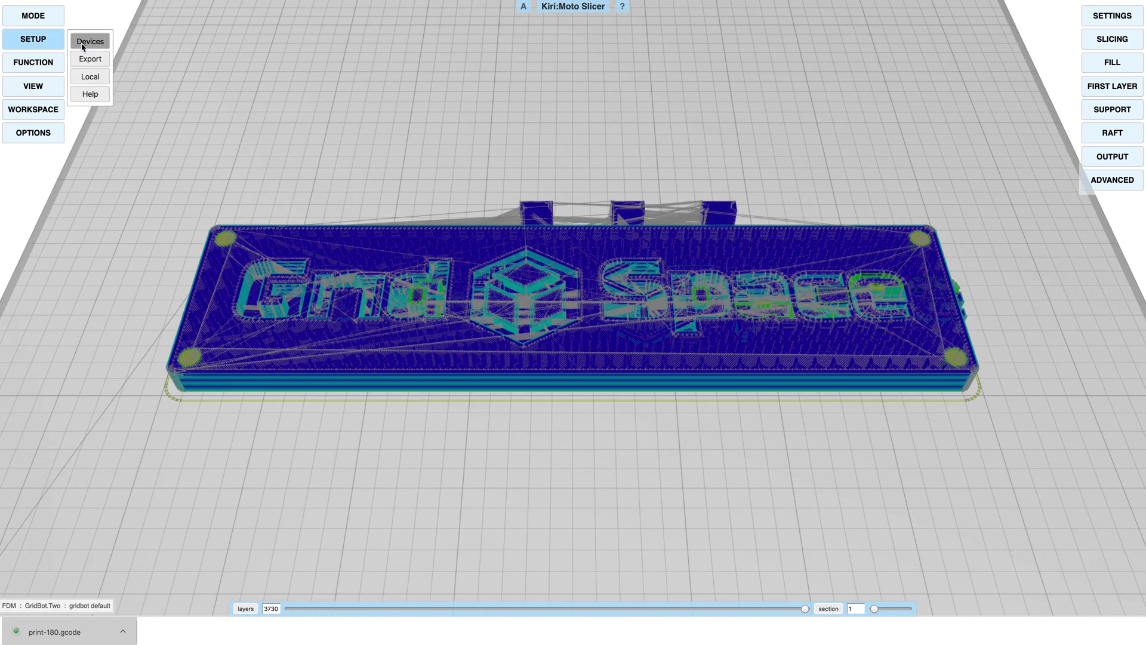
Step: Make GridBot.Two.copy the active printer and show the sliced toolpath preview
click(89, 42)
click(96, 53)
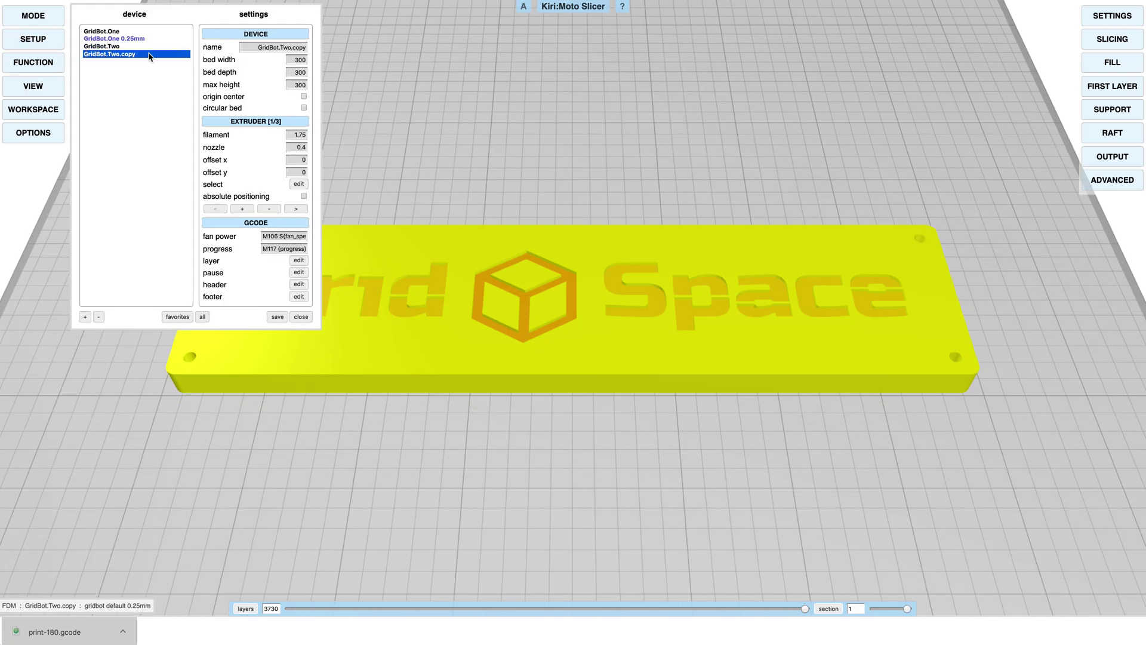
click(301, 316)
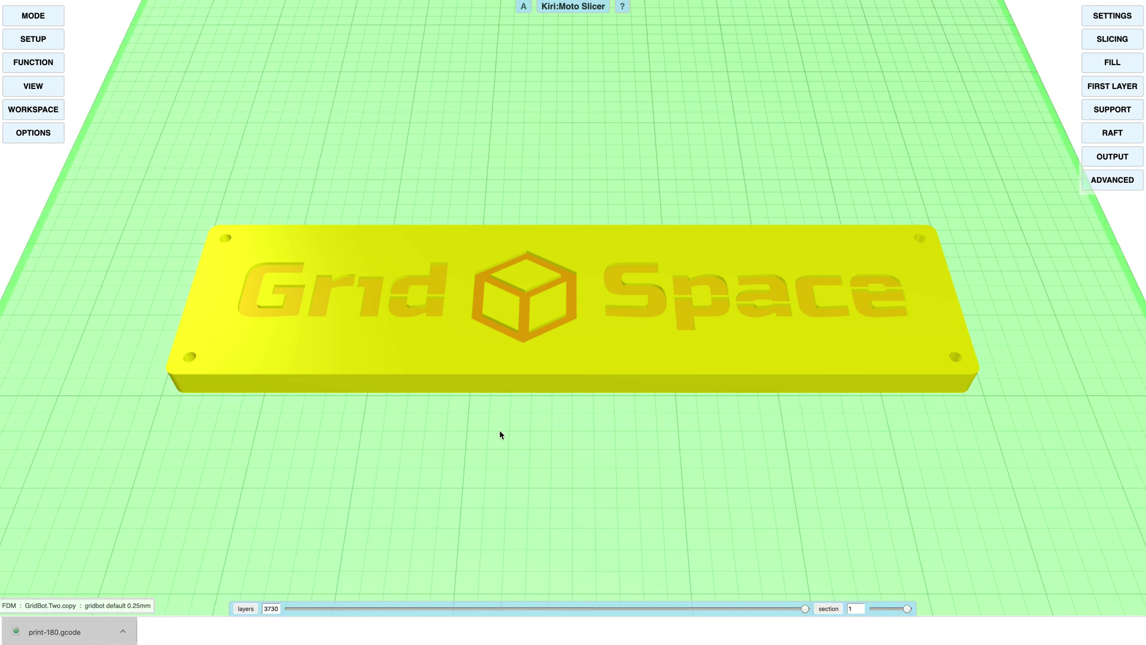
key(p)
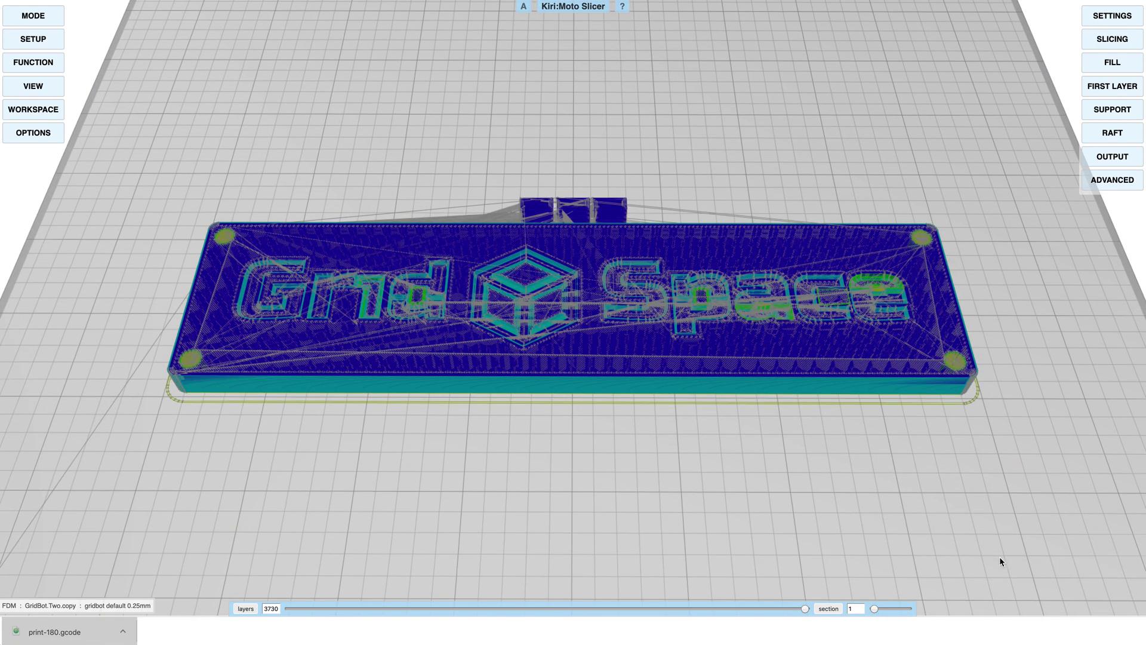
click(896, 537)
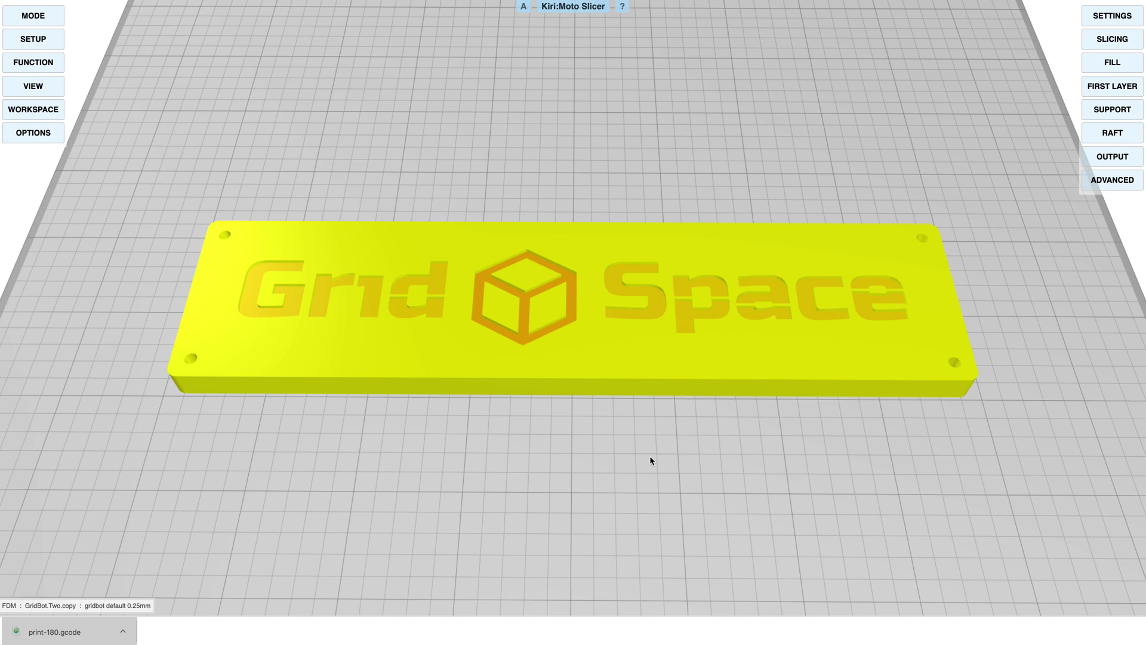
drag(650, 460, 652, 455)
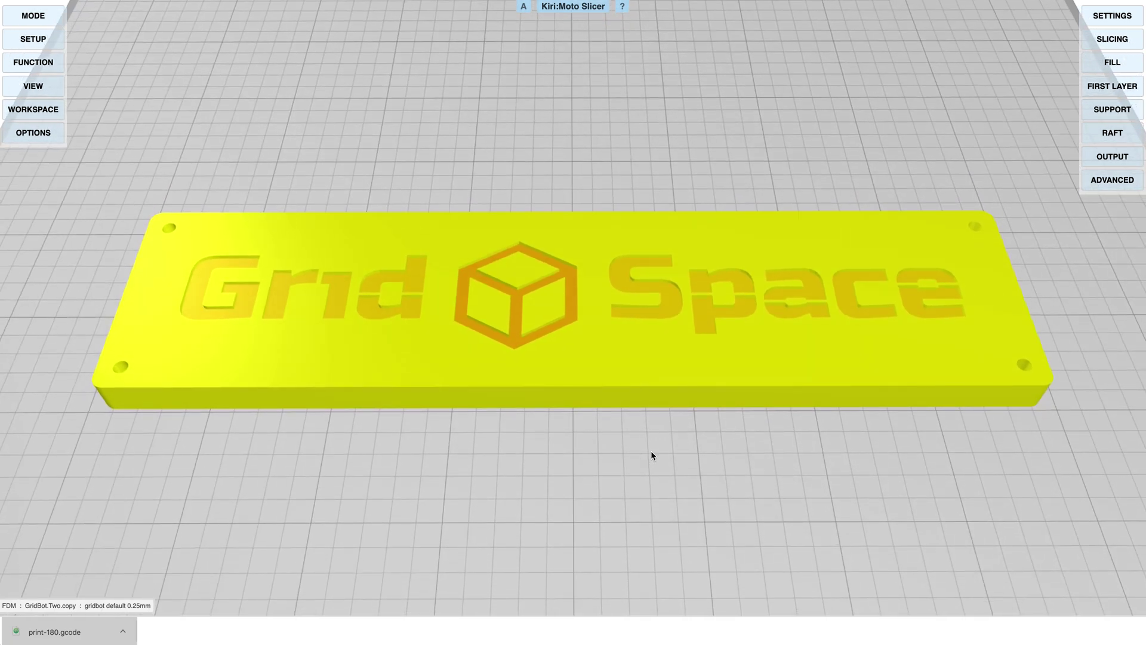
scroll(651, 453, down, 3)
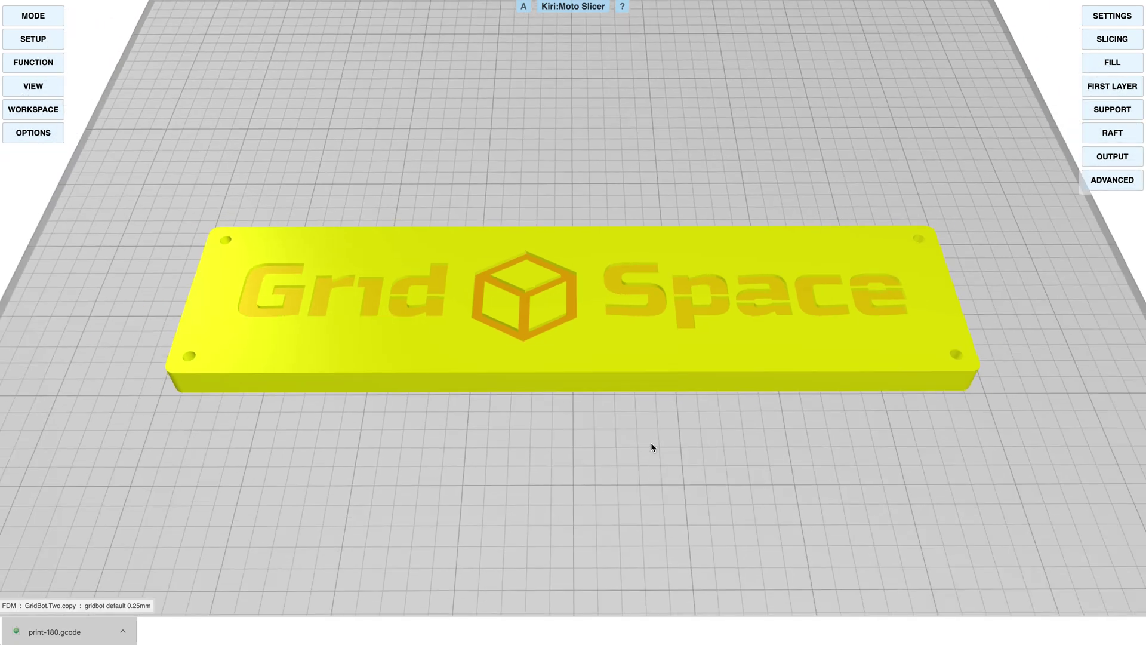
drag(651, 447, 647, 466)
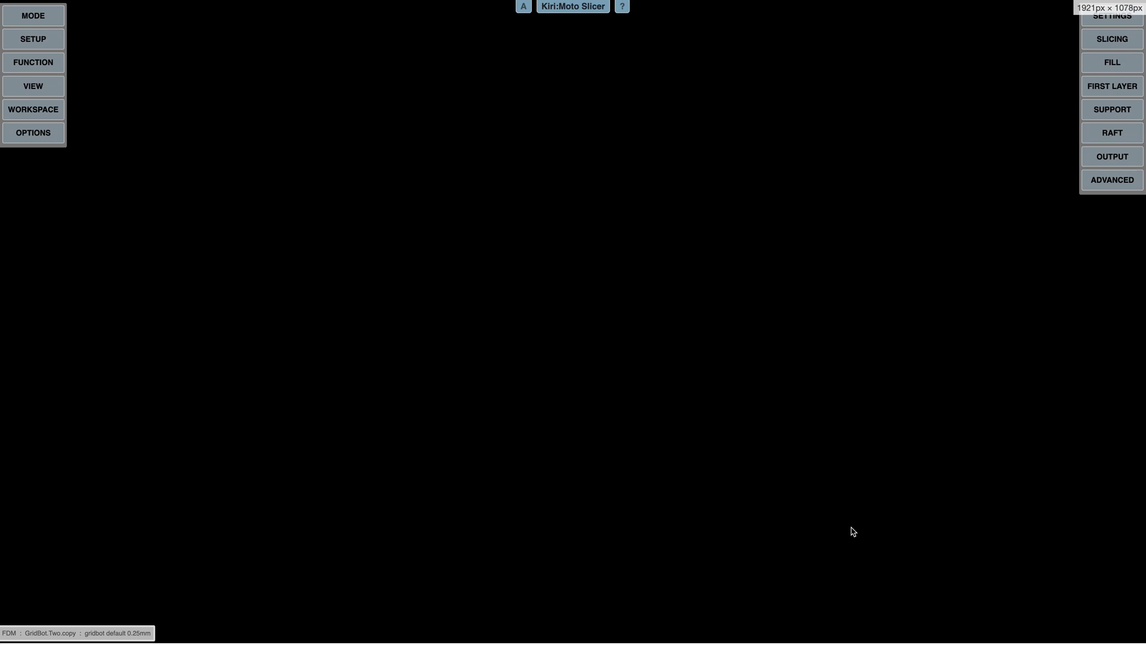
scroll(722, 474, up, 3)
scroll(720, 480, down, 1)
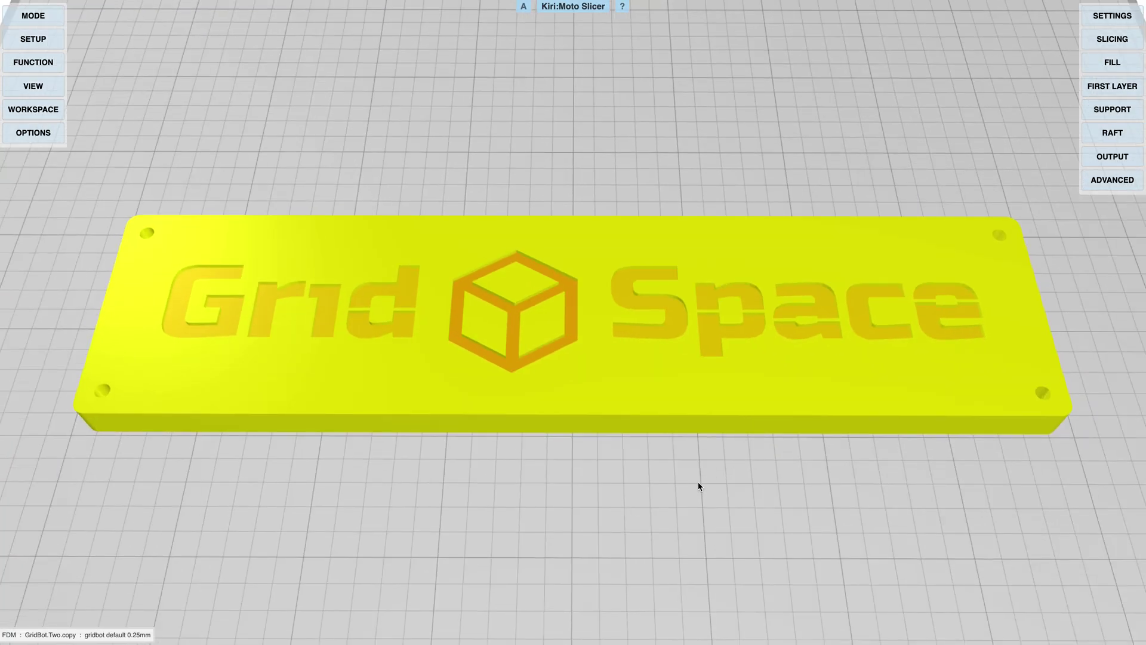
drag(699, 484, 609, 447)
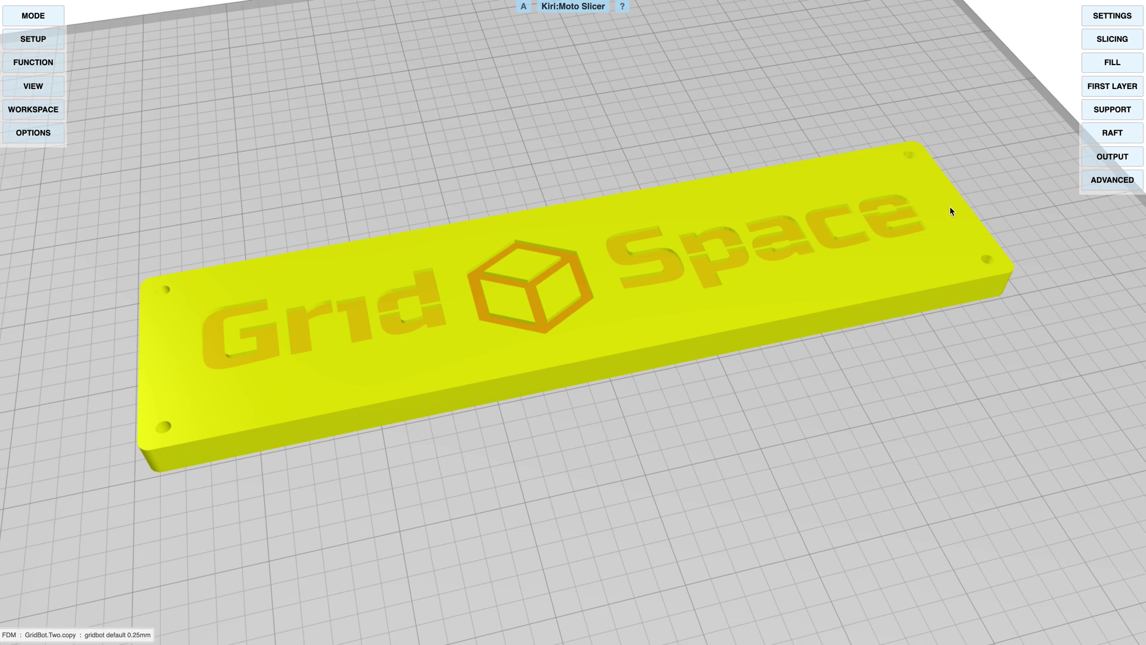